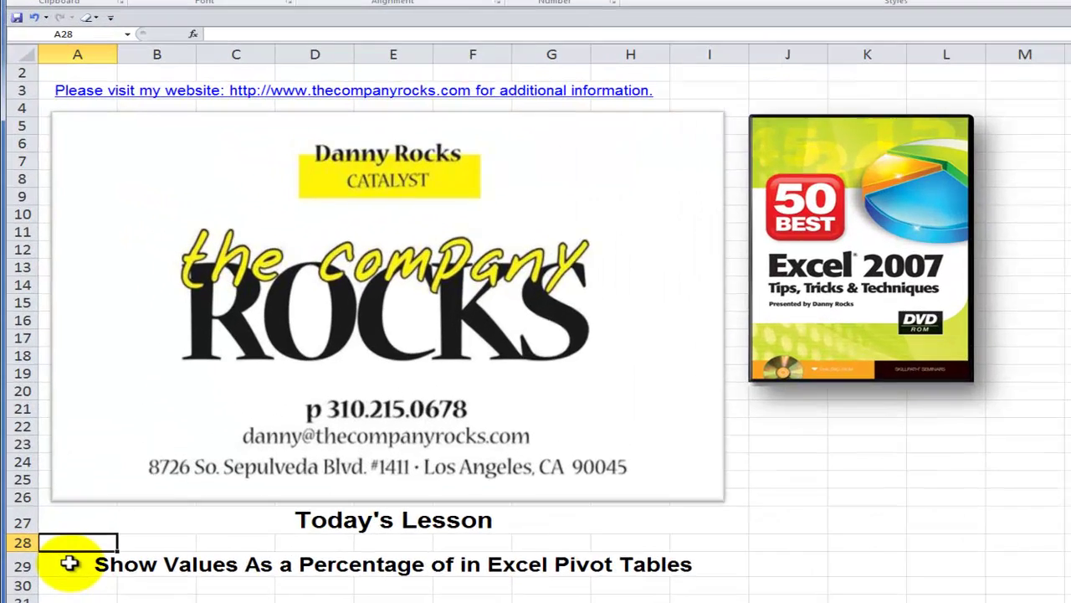
# Step: Select the lesson title cell on the 'Show % of Running Total in PT' sheet
pyautogui.click(47, 498)
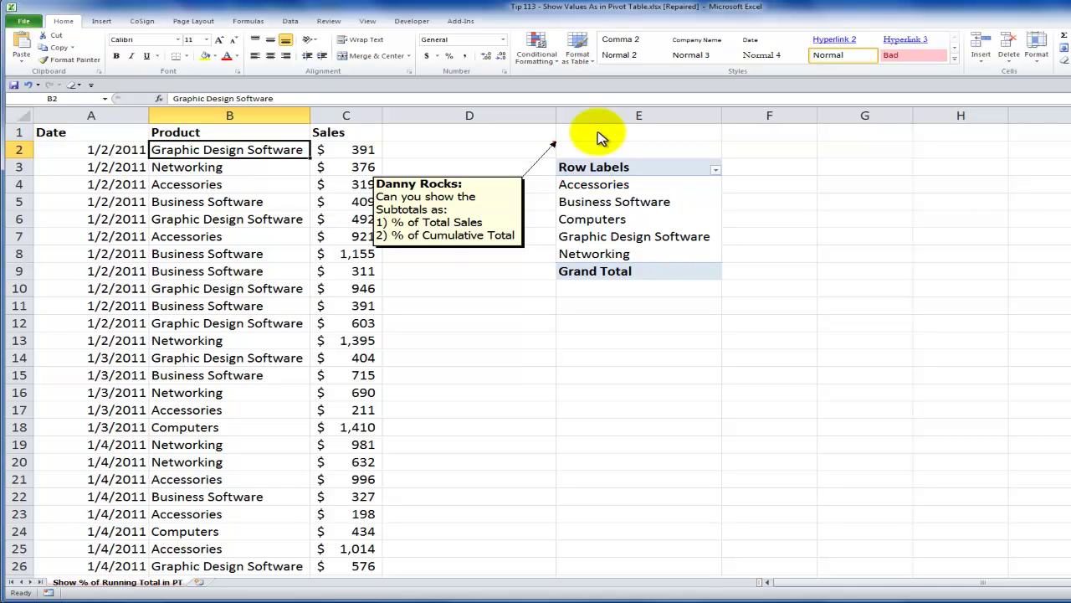
# Step: Add Sales to the pivot values, giving Sum of Sales per product with a 1448392 total
pyautogui.click(614, 201)
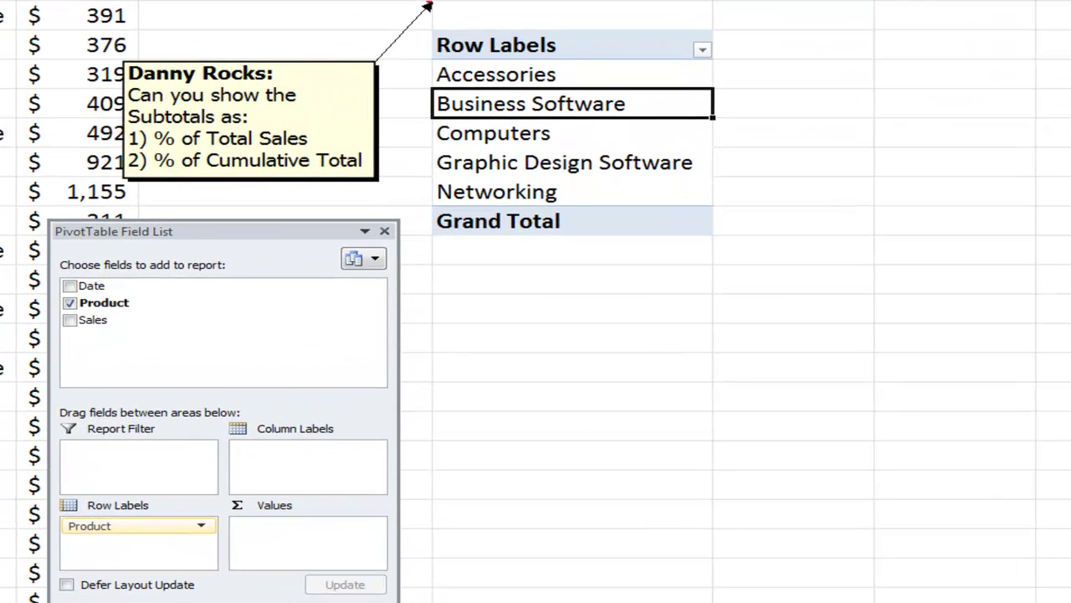
pyautogui.moveTo(90, 320); pyautogui.dragTo(272, 520)
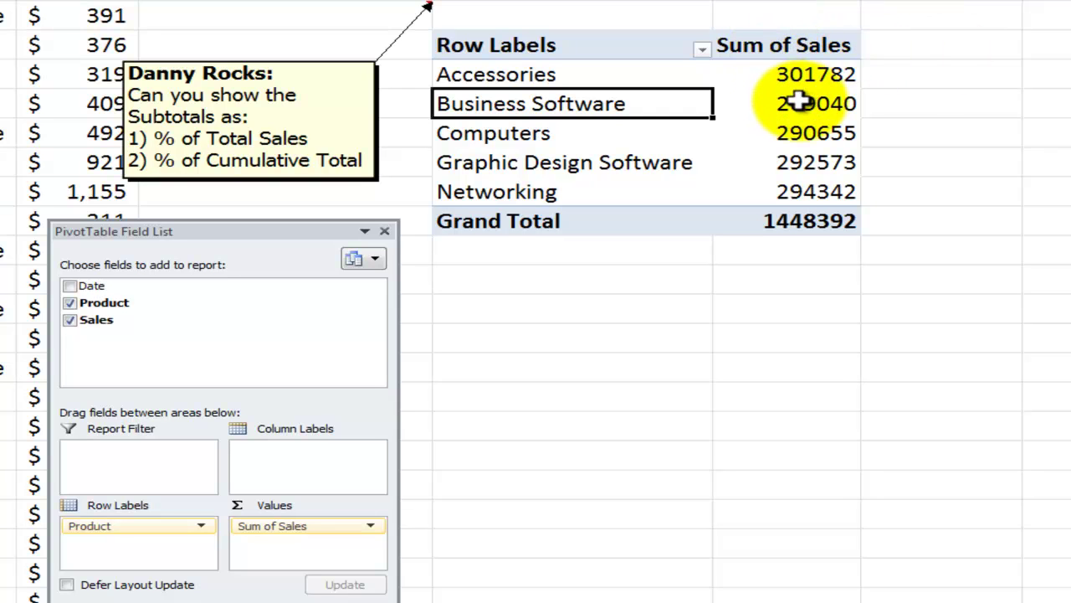
pyautogui.click(799, 74)
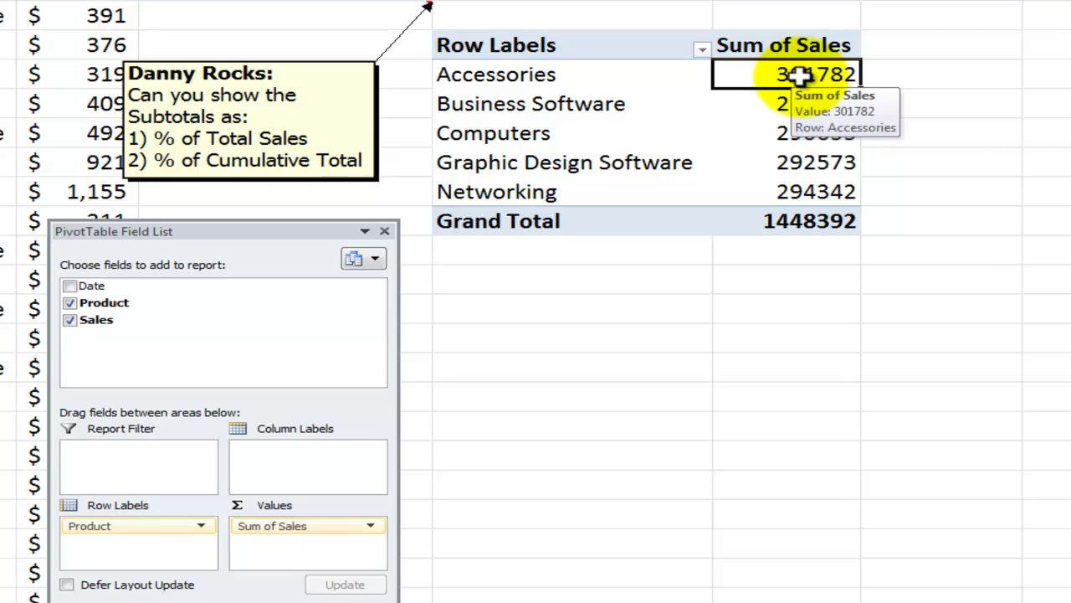
# Step: Rename the Sum of Sales field to Revenue and format it as Currency with 0 decimals
pyautogui.rightClick(805, 82)
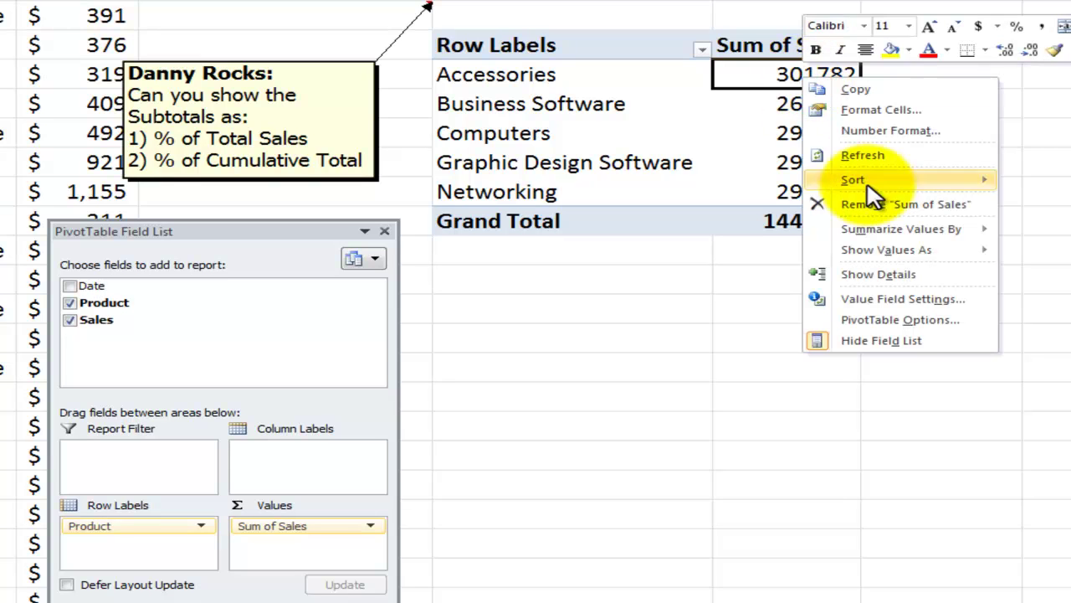
pyautogui.click(862, 298)
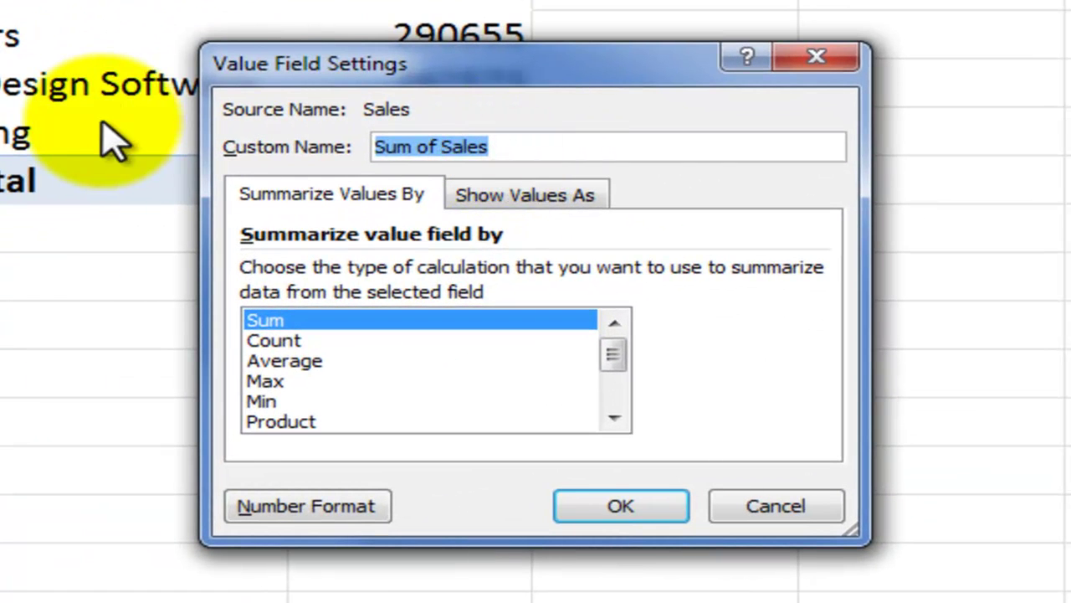
pyautogui.write('Revenue')
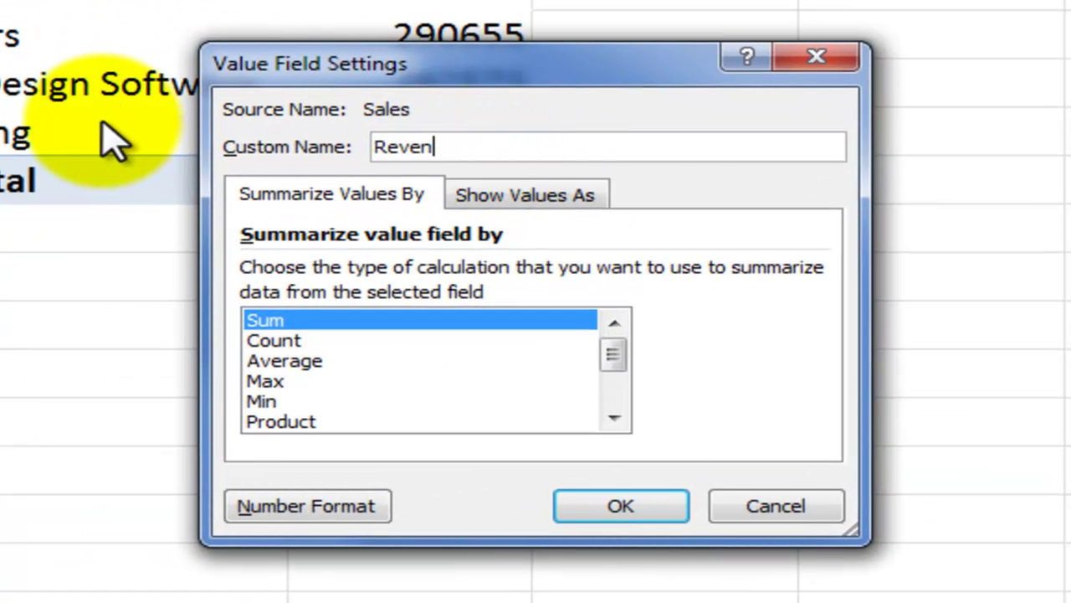
pyautogui.click(285, 512)
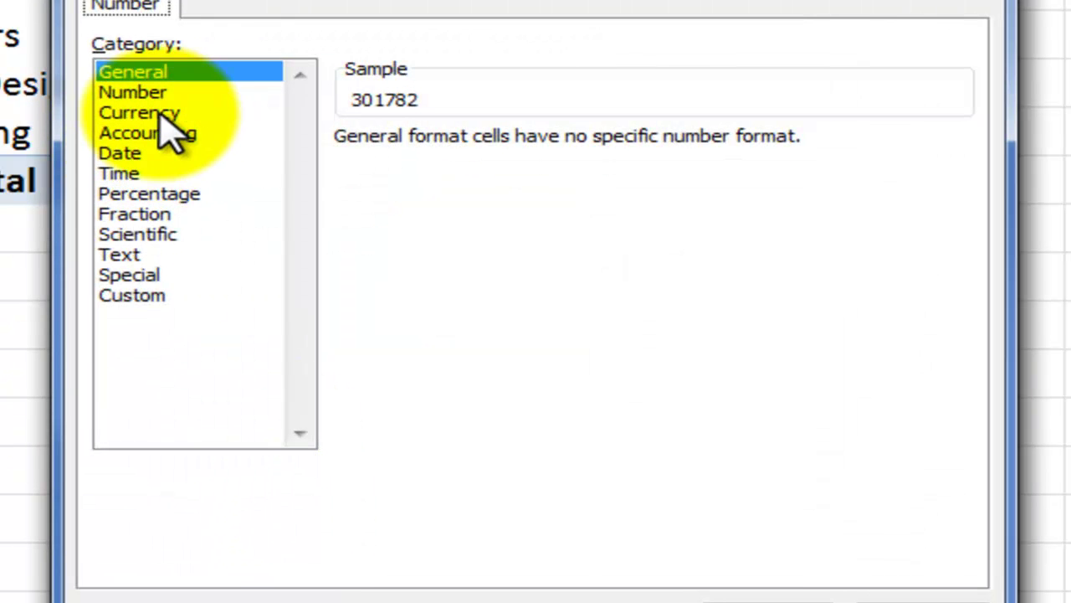
pyautogui.click(162, 113)
pyautogui.click(578, 148)
pyautogui.click(578, 147)
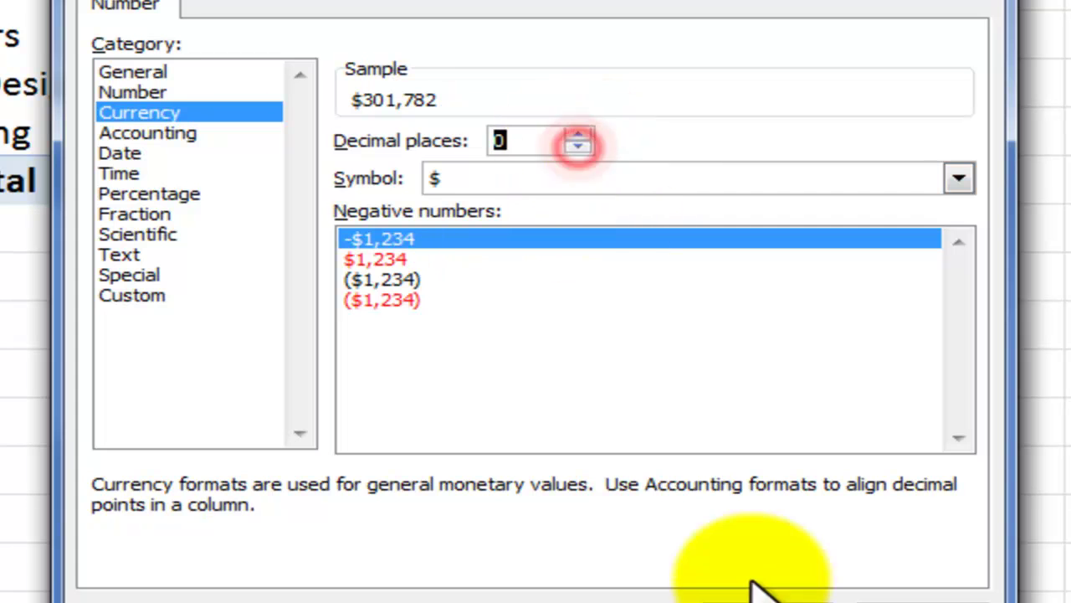
pyautogui.click(745, 600)
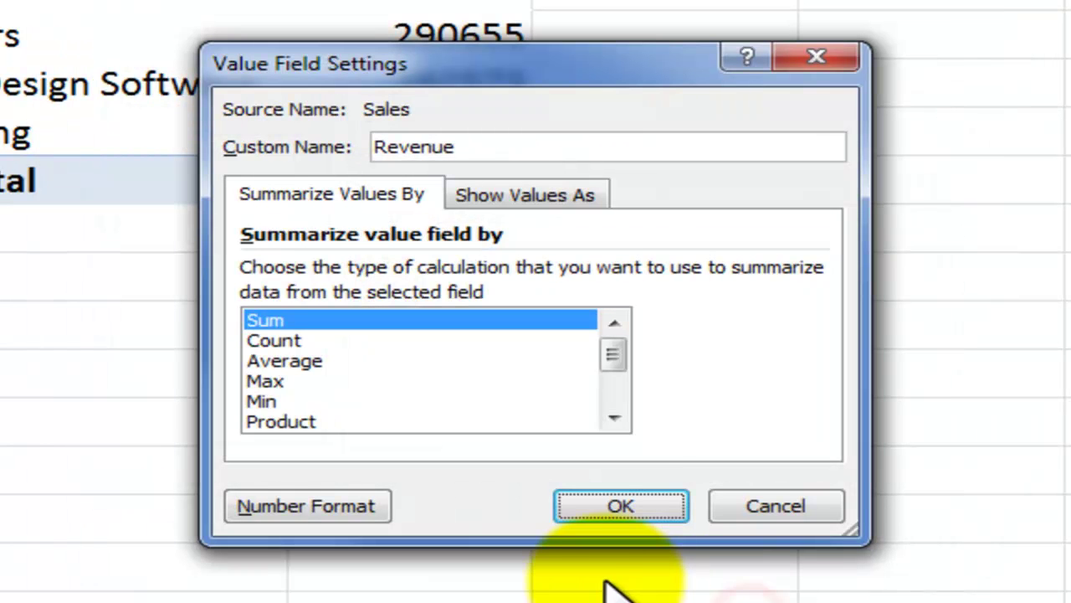
pyautogui.click(621, 505)
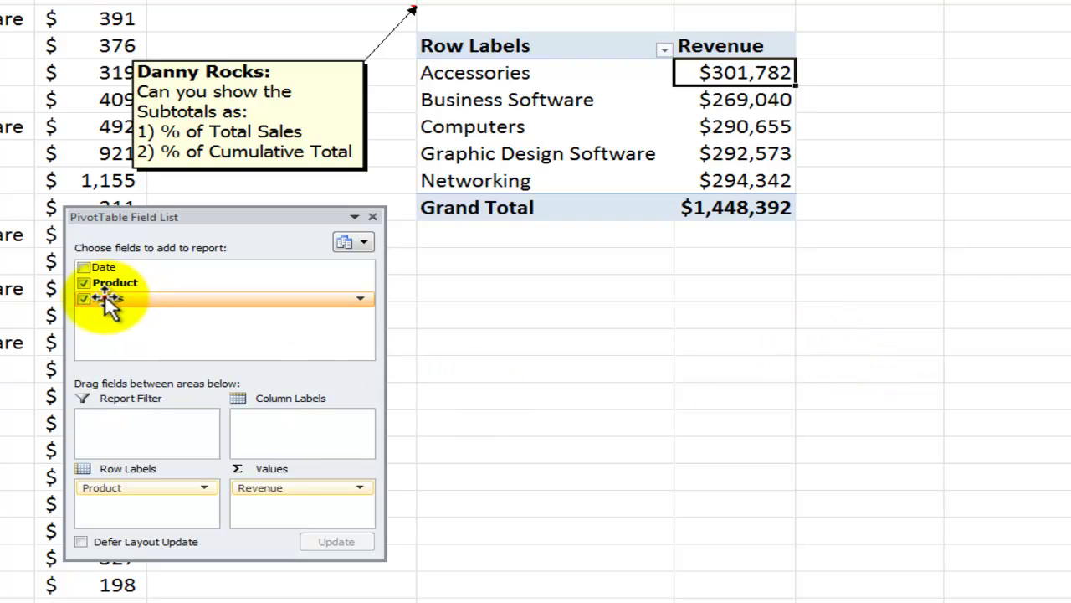
# Step: Add Sales to the pivot values again as a second Sum of Sales column
pyautogui.moveTo(105, 297); pyautogui.dragTo(281, 517)
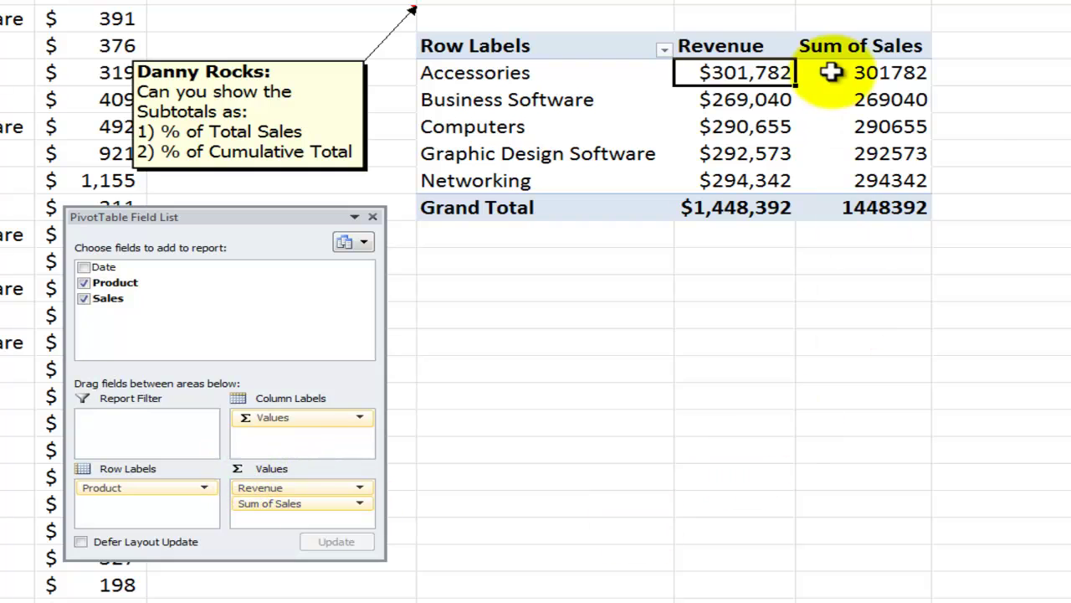
pyautogui.moveTo(880, 77)
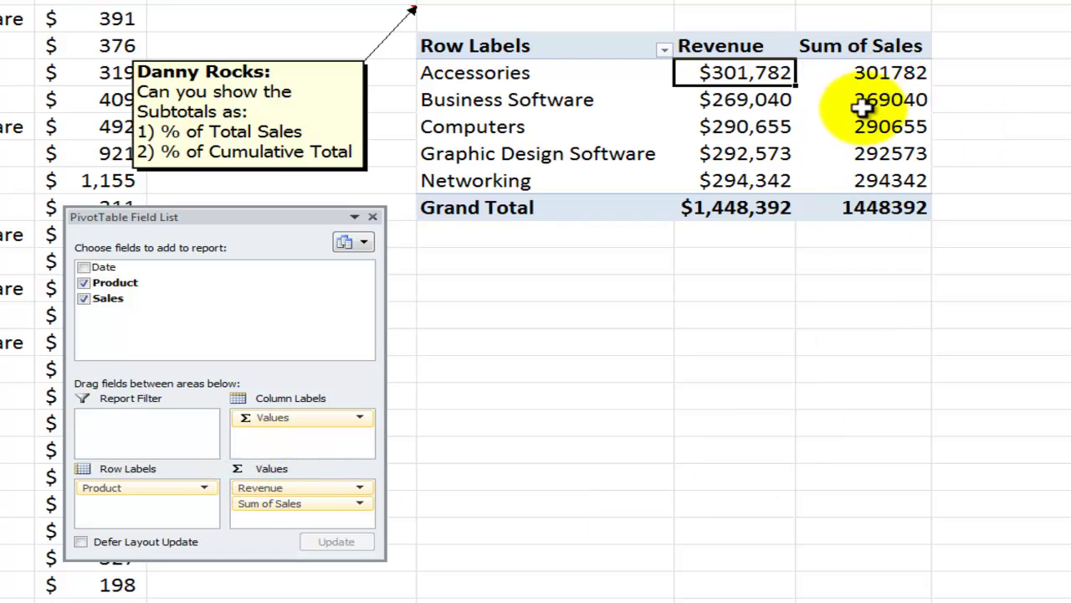
pyautogui.moveTo(862, 208)
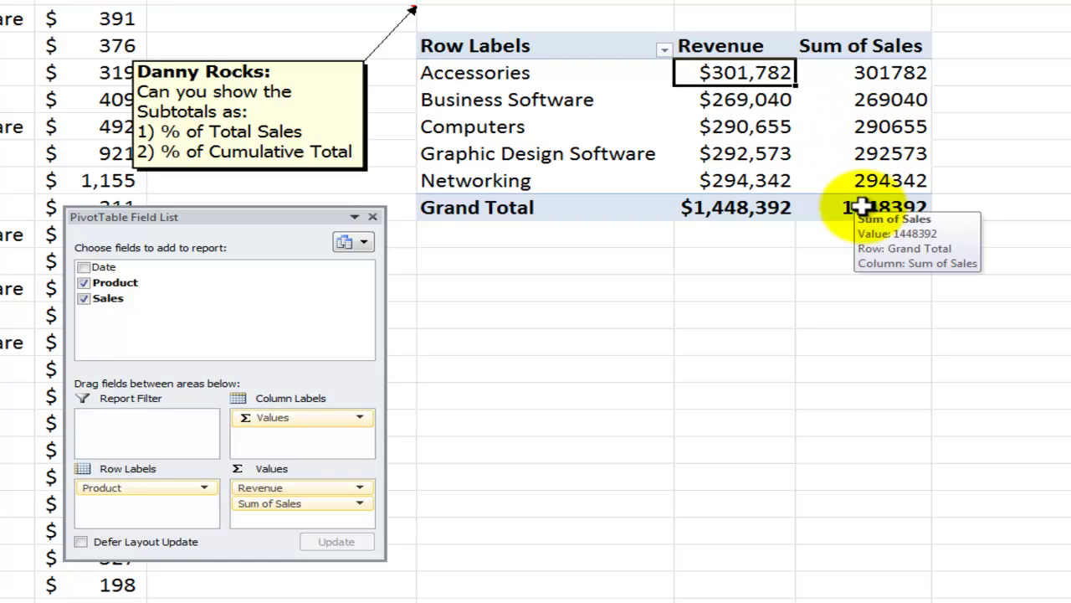
# Step: Step through the product row labels down to Networking, then select the Accessories Revenue value
pyautogui.click(477, 74)
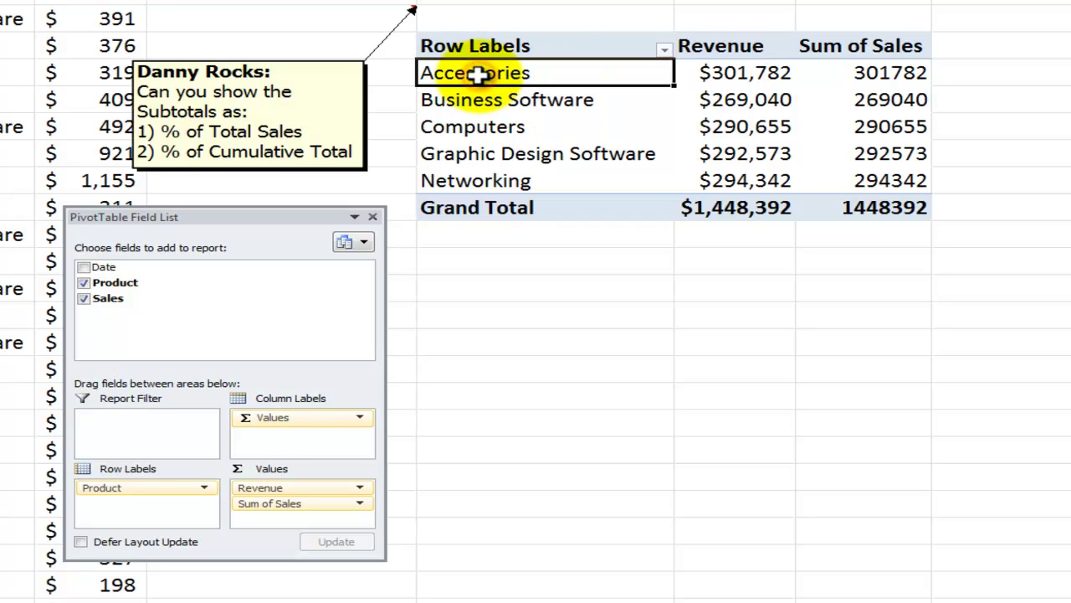
pyautogui.click(476, 103)
pyautogui.click(467, 128)
pyautogui.click(467, 155)
pyautogui.click(433, 179)
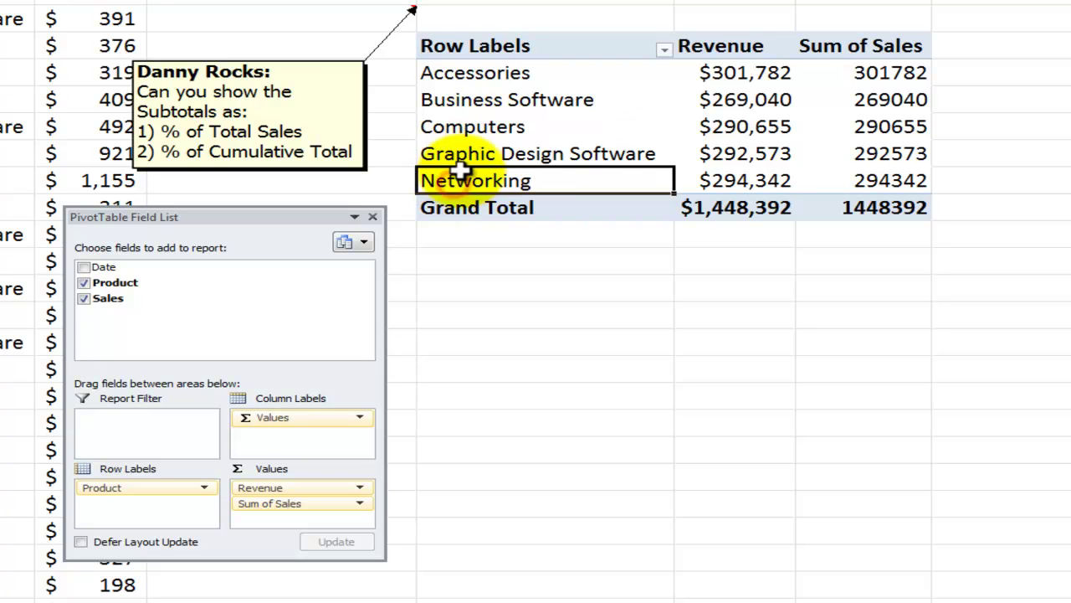
pyautogui.click(741, 74)
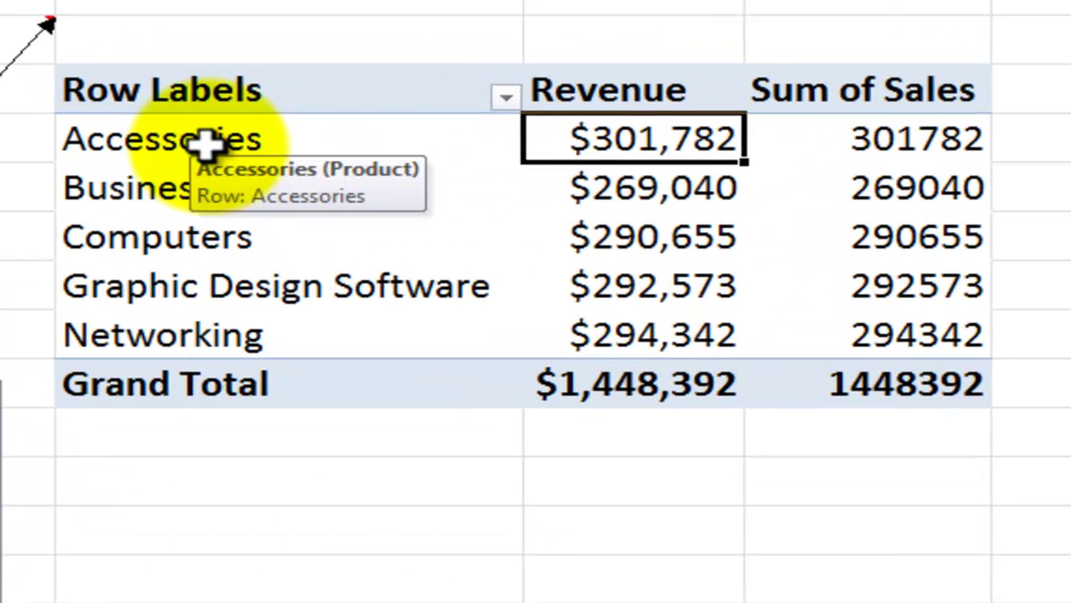
# Step: Sort the Product row labels in descending order by Revenue
pyautogui.click(505, 99)
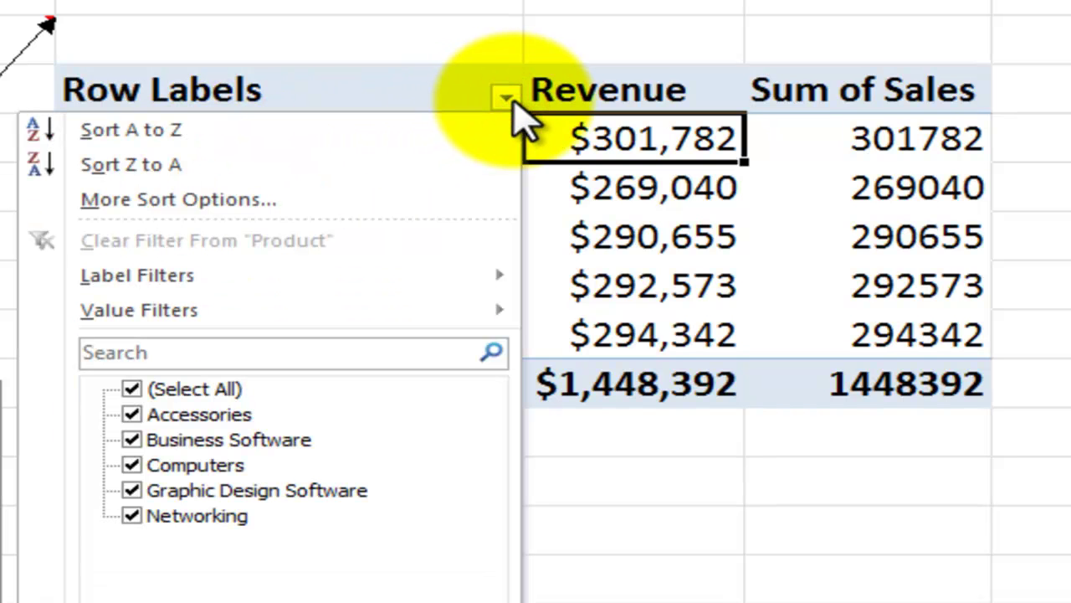
pyautogui.click(312, 204)
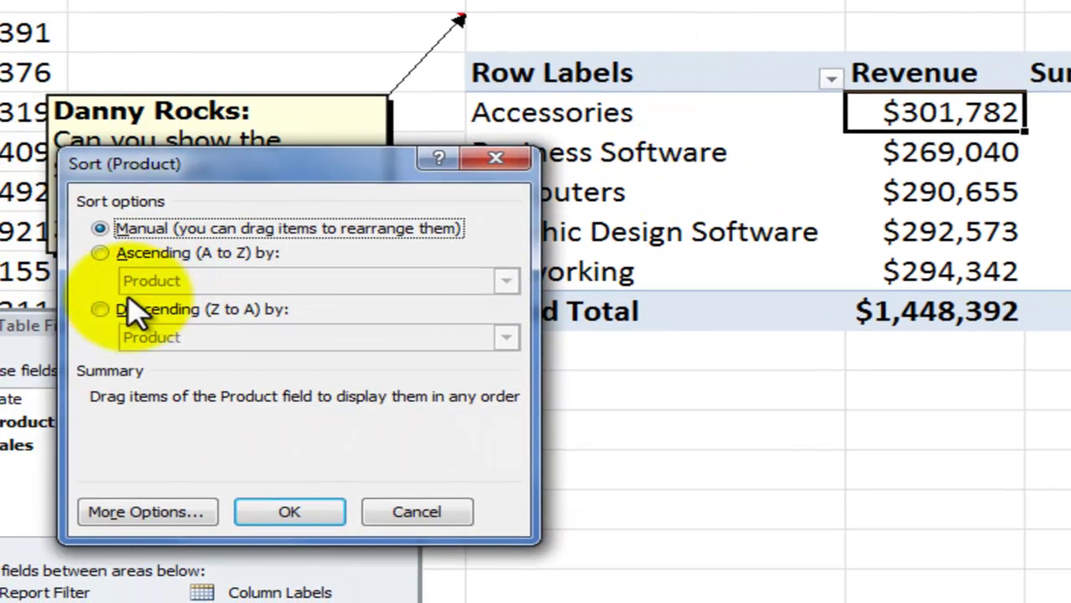
pyautogui.click(101, 309)
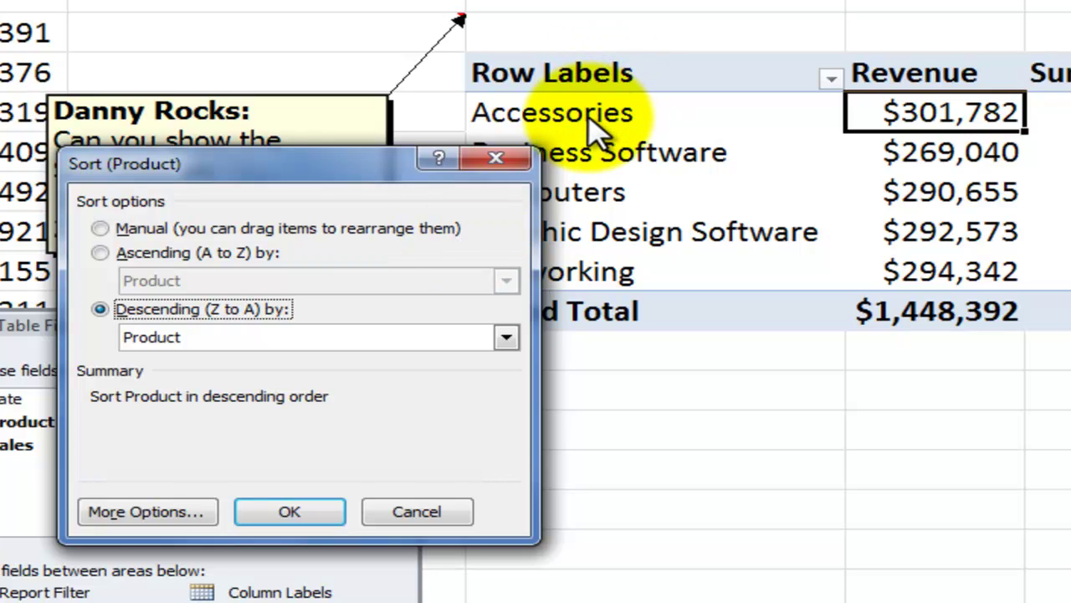
pyautogui.click(507, 338)
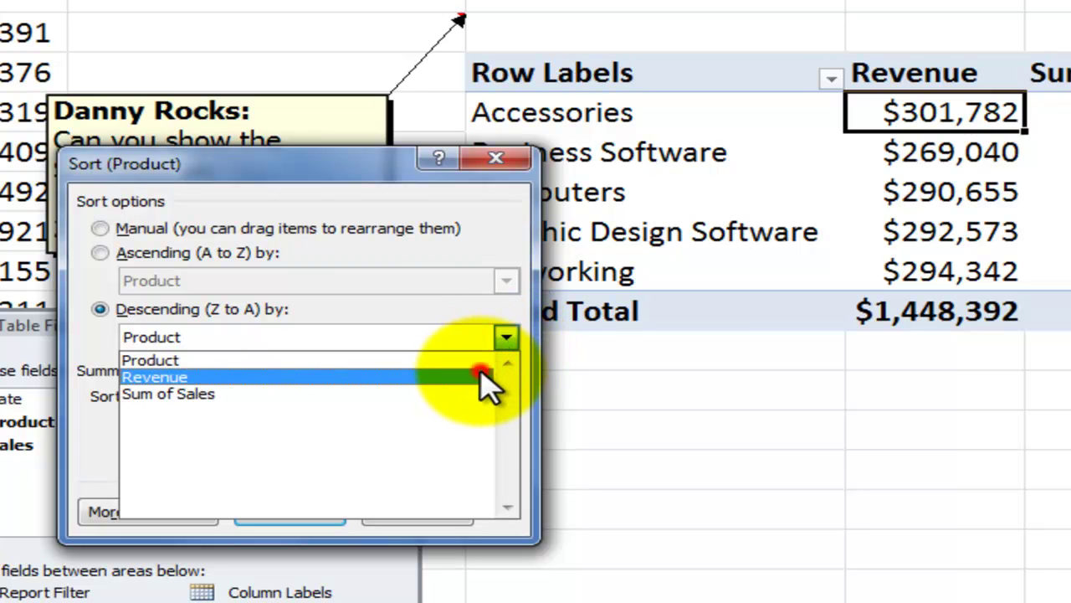
pyautogui.click(482, 373)
pyautogui.click(293, 510)
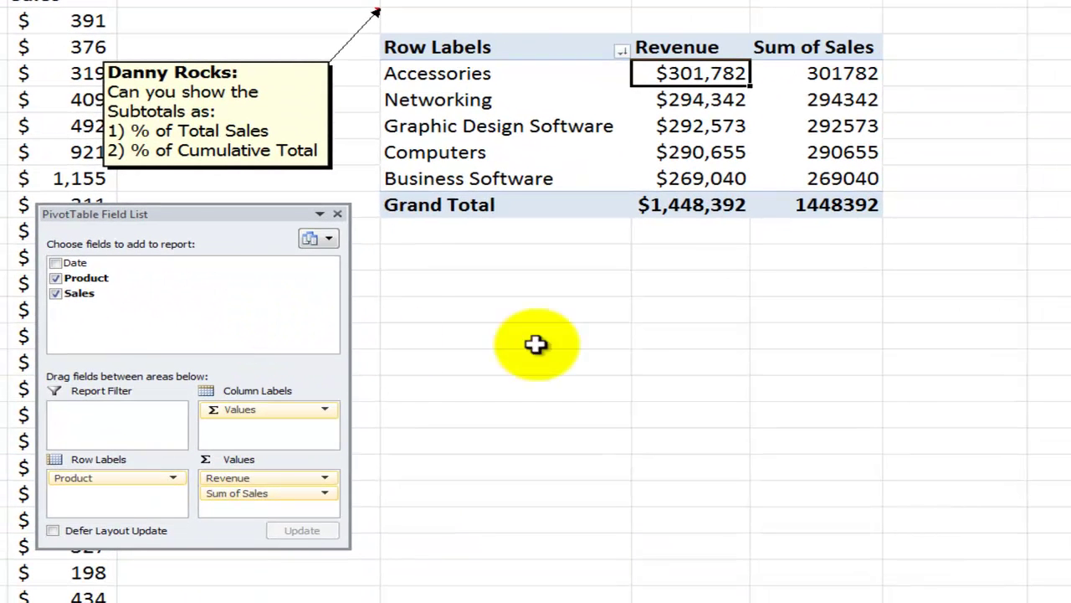
# Step: Display the second Sum of Sales column as % of Column Total, with Accessories at 20.84%
pyautogui.click(824, 100)
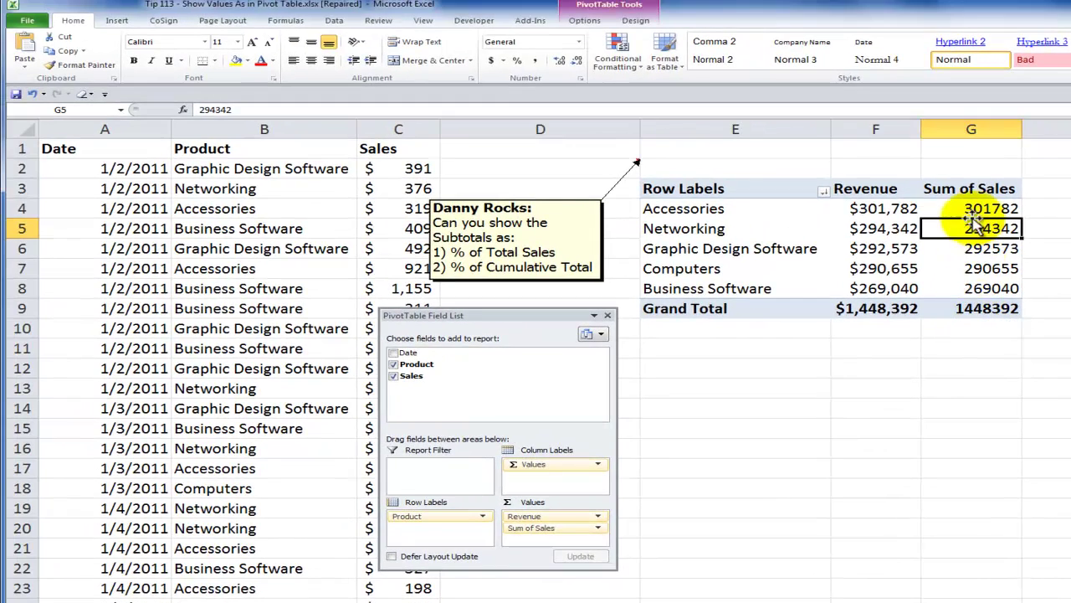
pyautogui.click(976, 208)
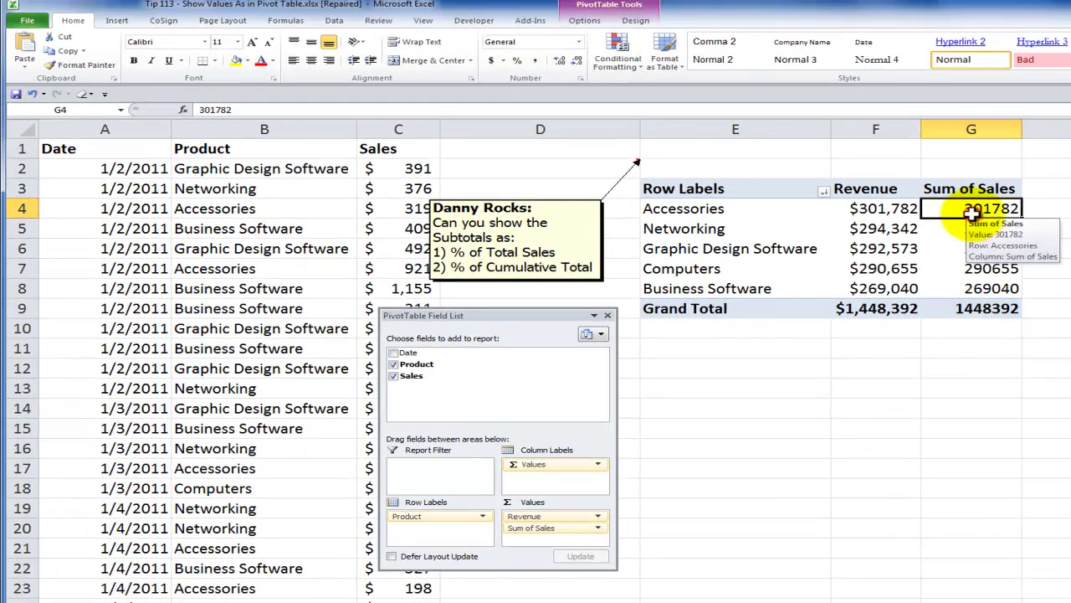
pyautogui.click(585, 21)
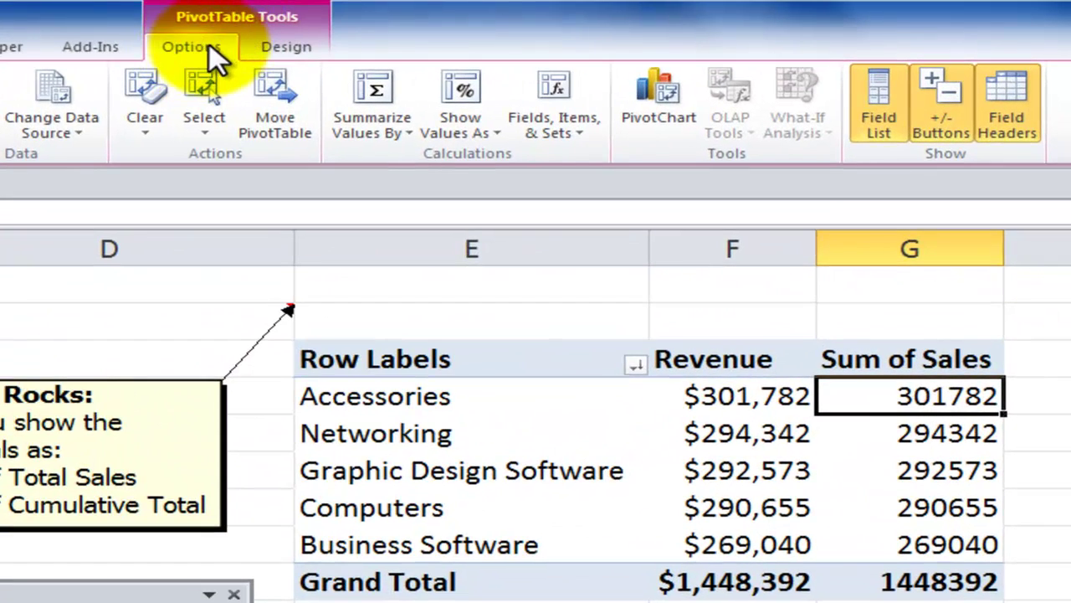
pyautogui.click(500, 134)
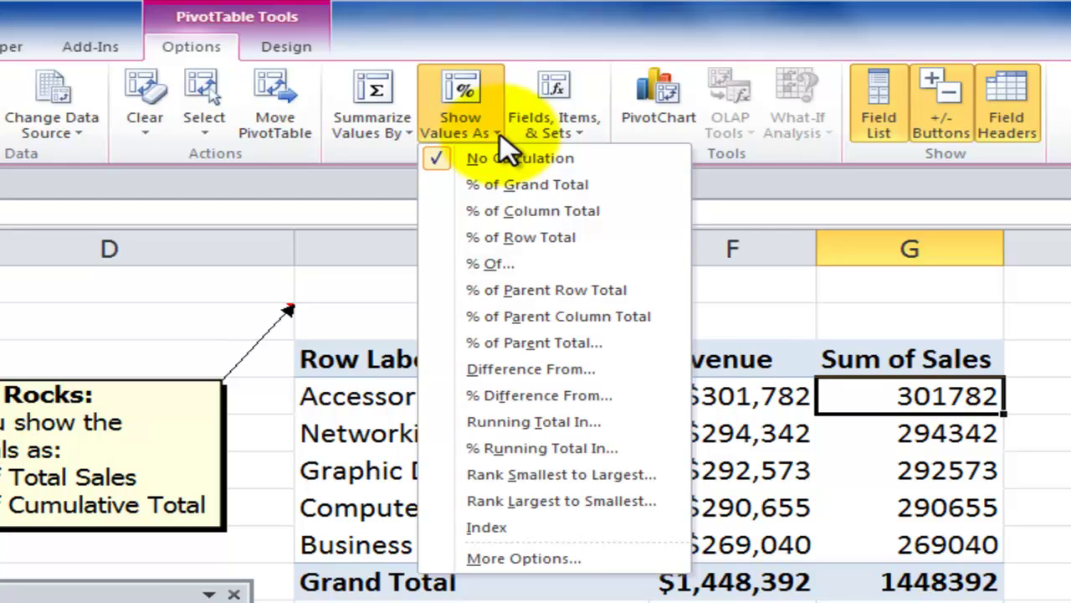
pyautogui.click(530, 217)
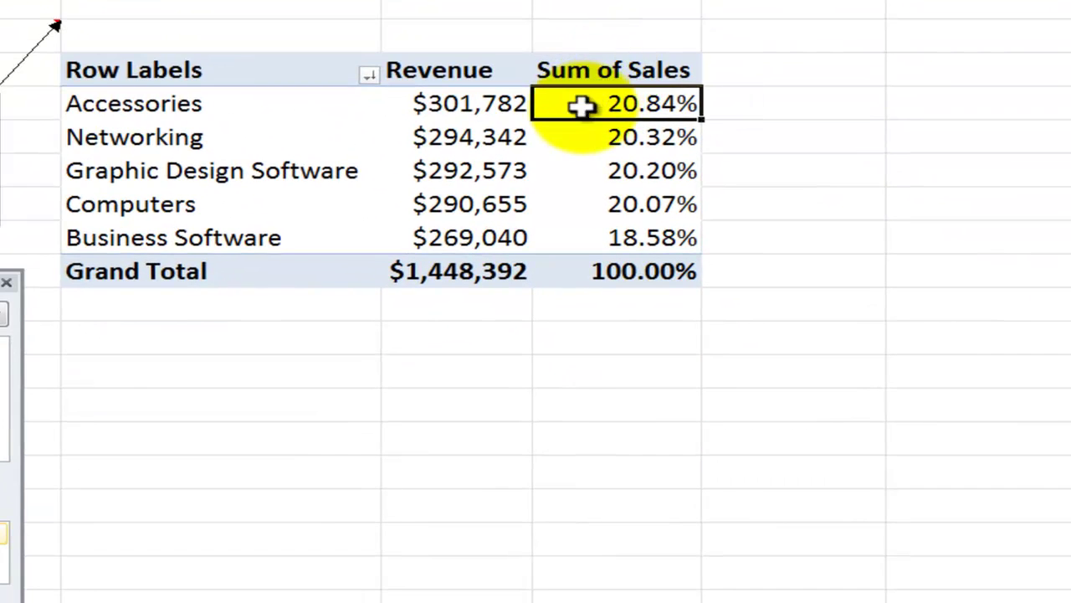
# Step: Name the percentage field 'Pct of Total', keep % of Column Total, and format as Percentage with 0 decimals
pyautogui.rightClick(584, 105)
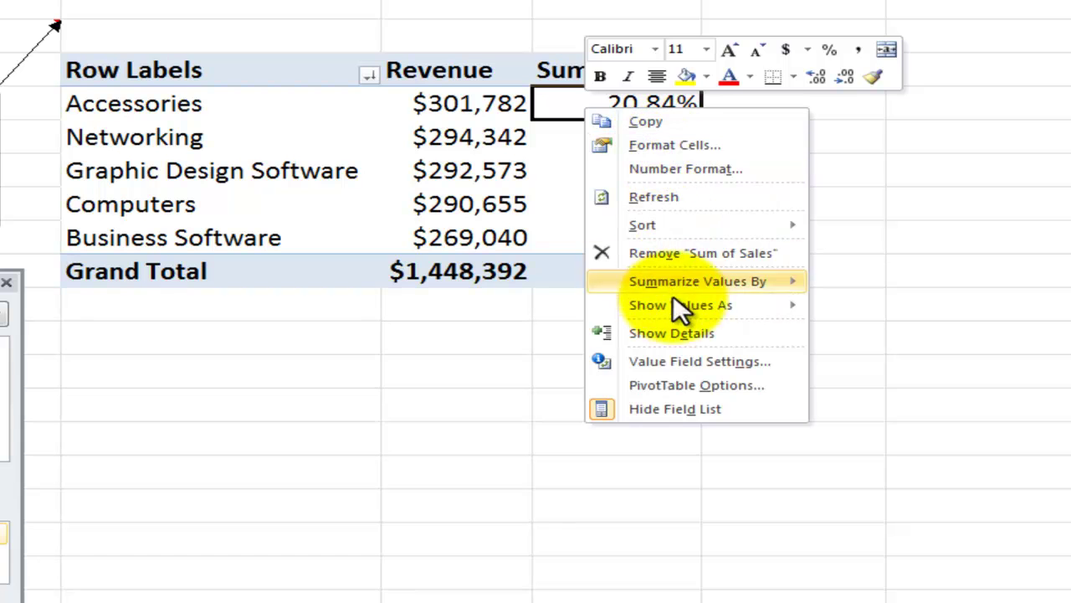
pyautogui.click(688, 360)
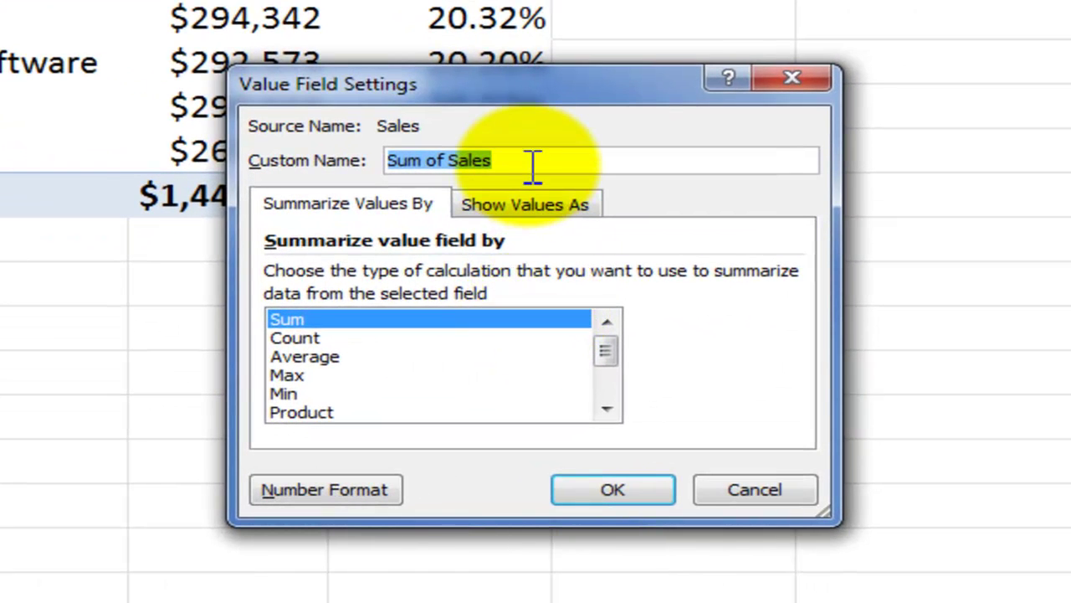
pyautogui.write('Pct')
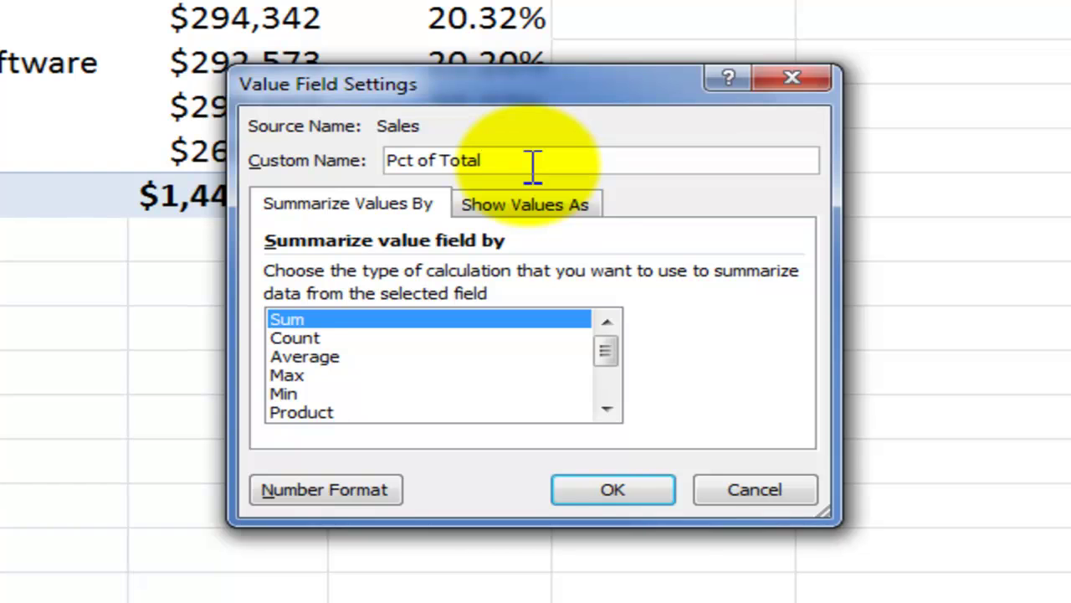
pyautogui.click(545, 219)
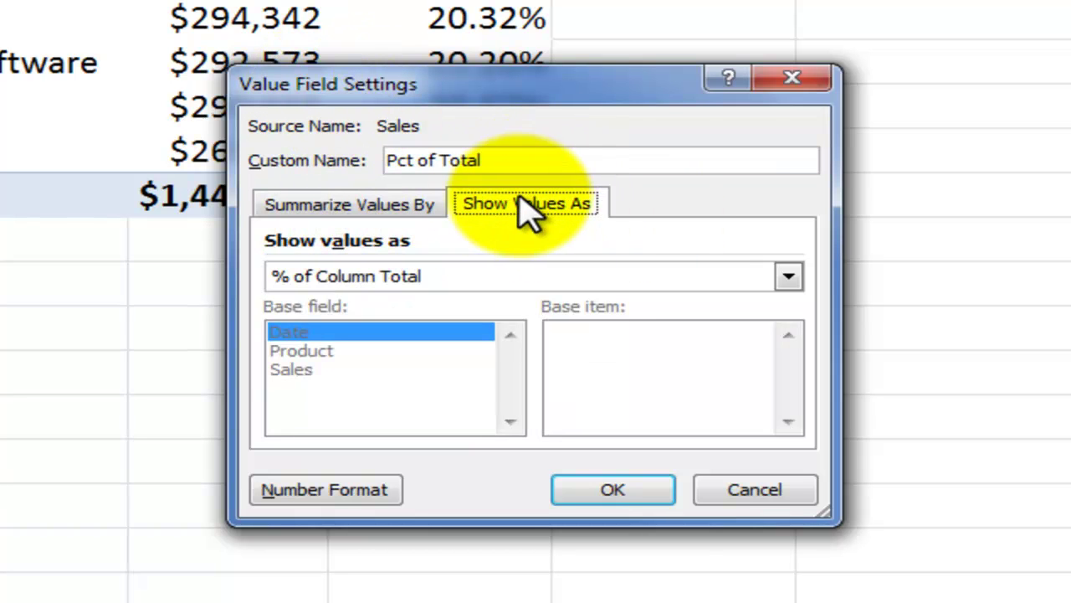
pyautogui.click(780, 276)
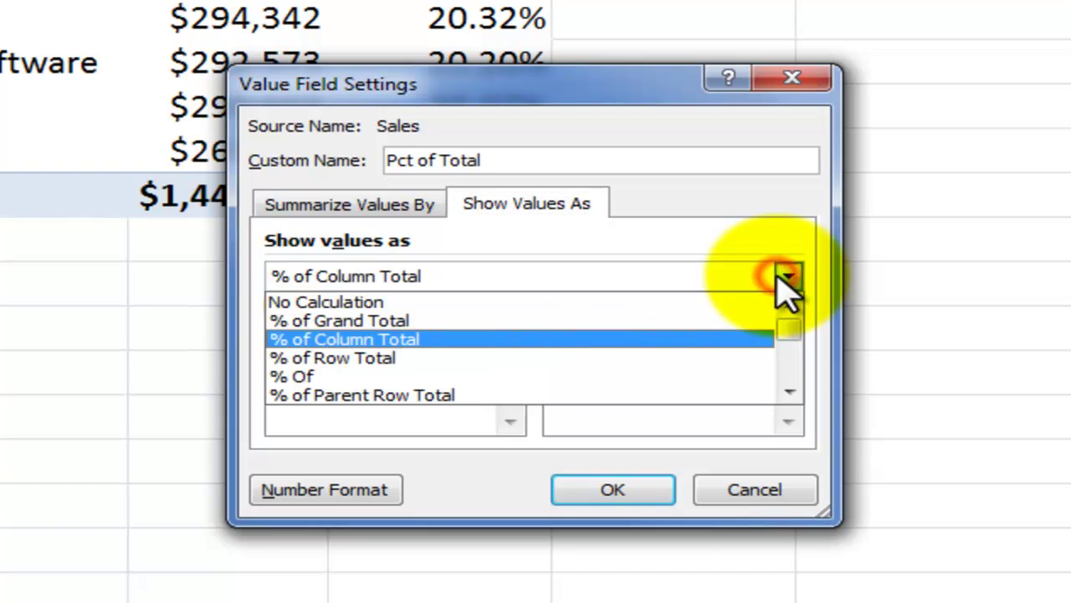
pyautogui.click(734, 343)
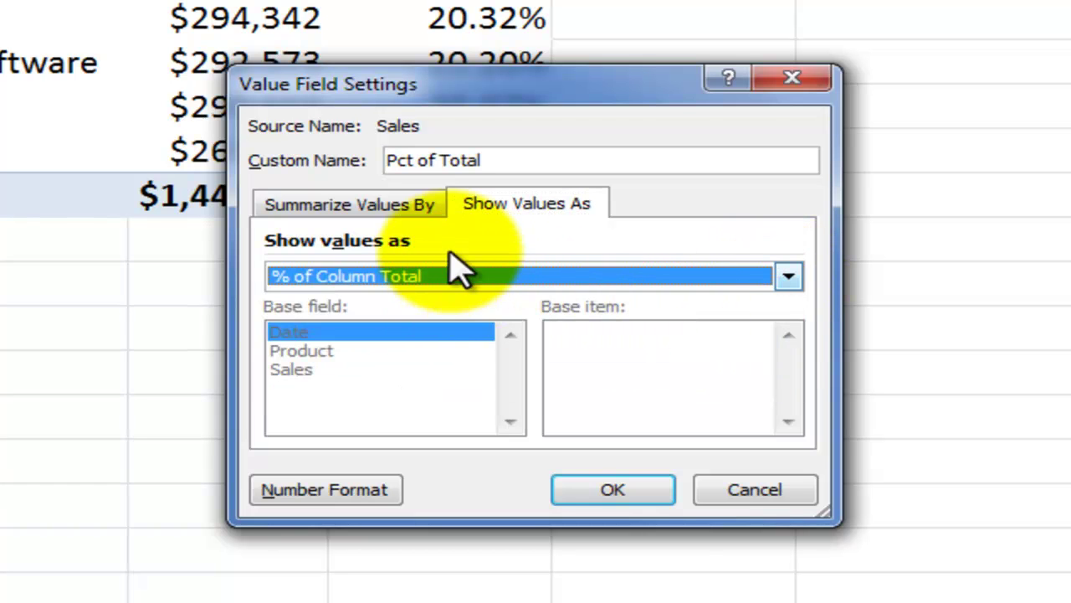
pyautogui.click(415, 206)
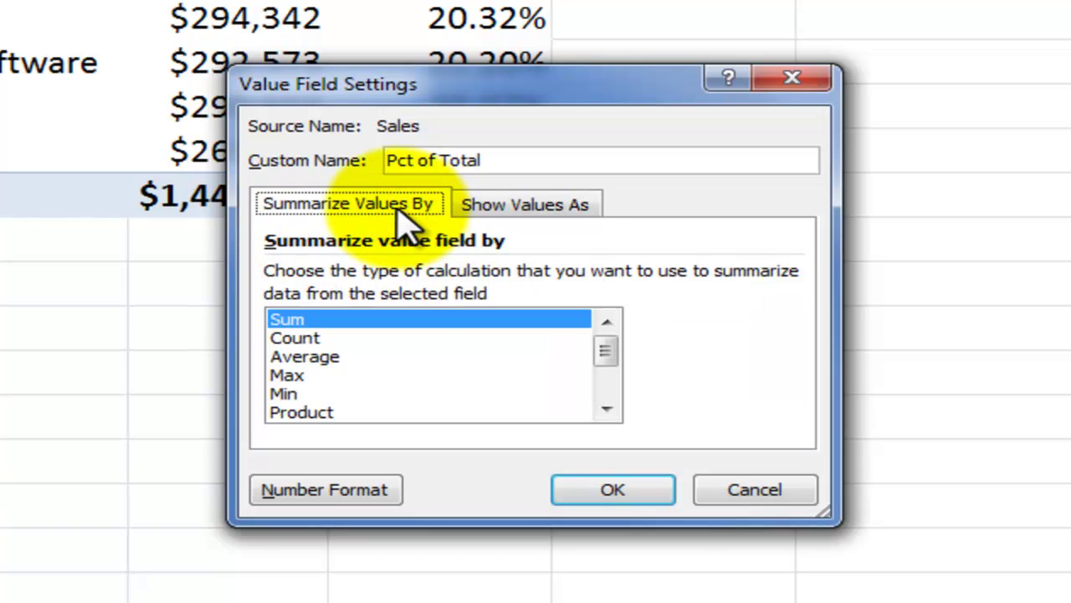
pyautogui.click(343, 500)
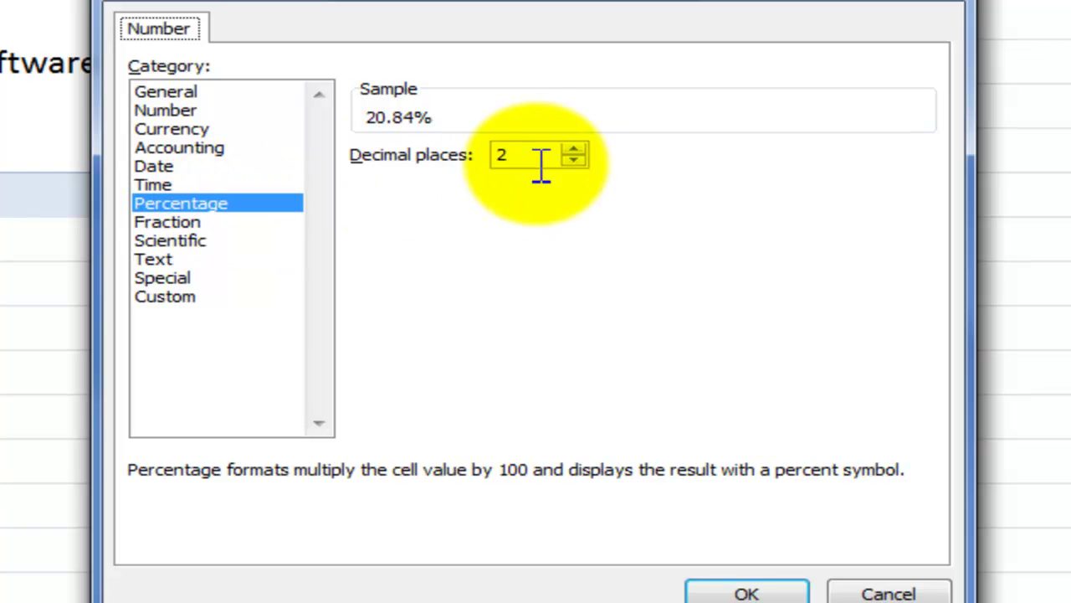
pyautogui.moveTo(534, 154); pyautogui.dragTo(469, 156)
pyautogui.write('0')
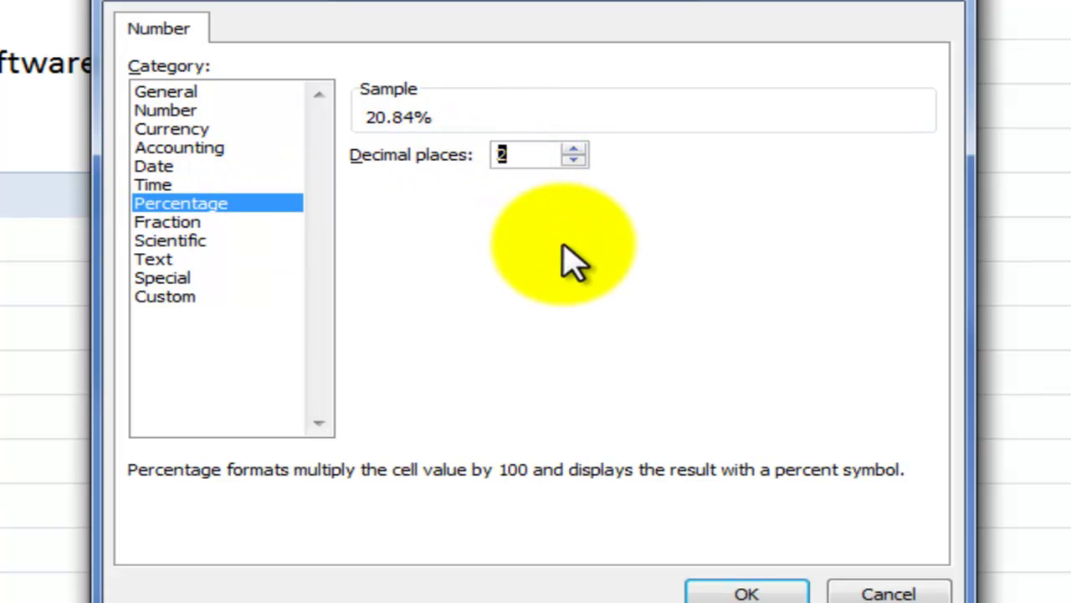
pyautogui.click(747, 594)
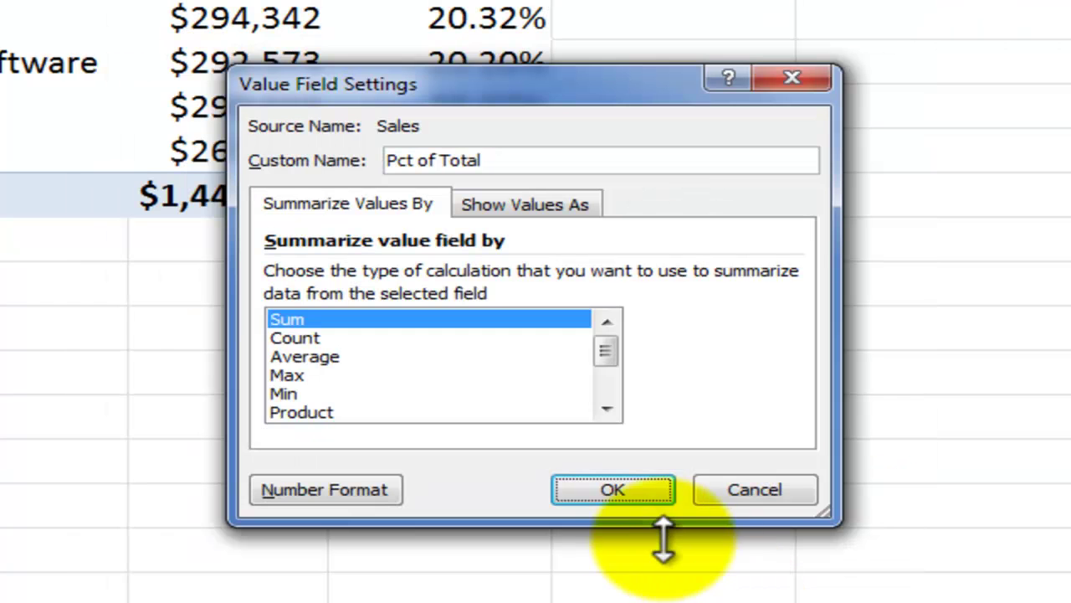
pyautogui.click(614, 491)
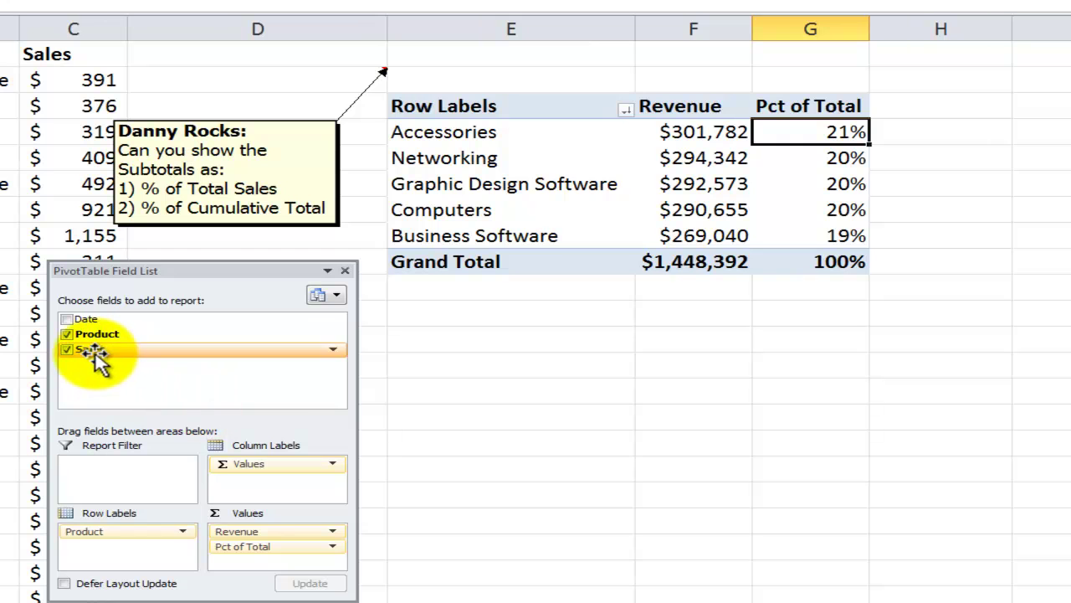
# Step: Add Sales to the values as a third Sum of Sales column and select its first value
pyautogui.moveTo(94, 356); pyautogui.dragTo(257, 562)
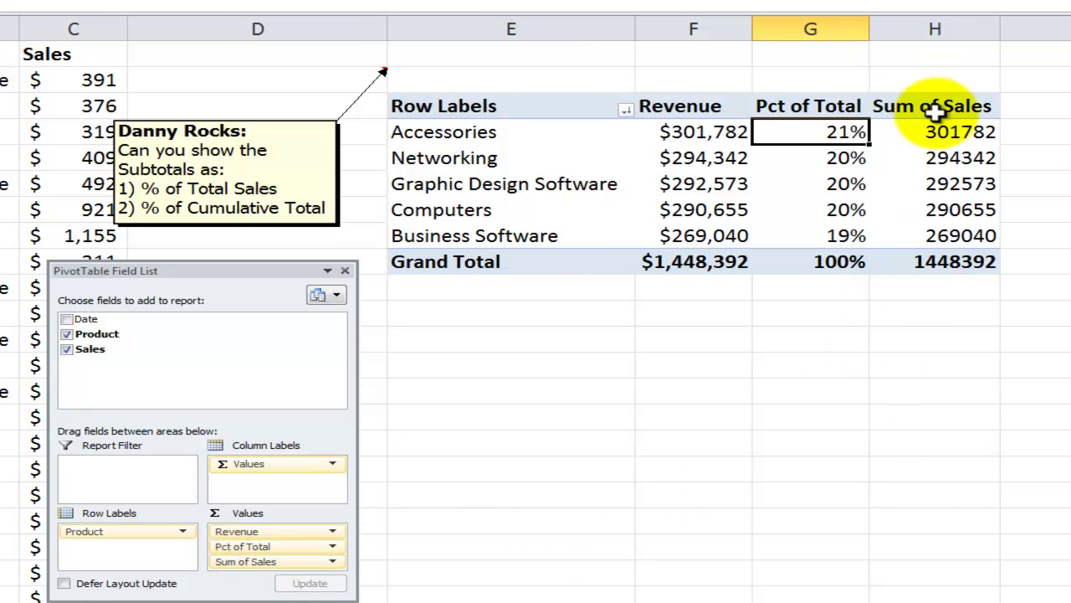
pyautogui.moveTo(944, 131)
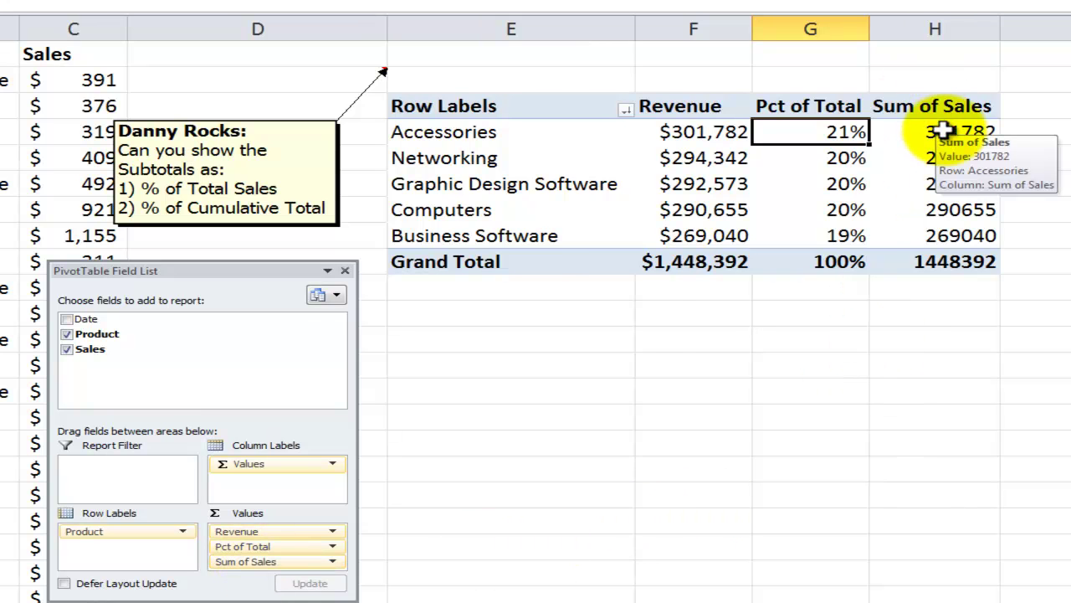
pyautogui.click(939, 134)
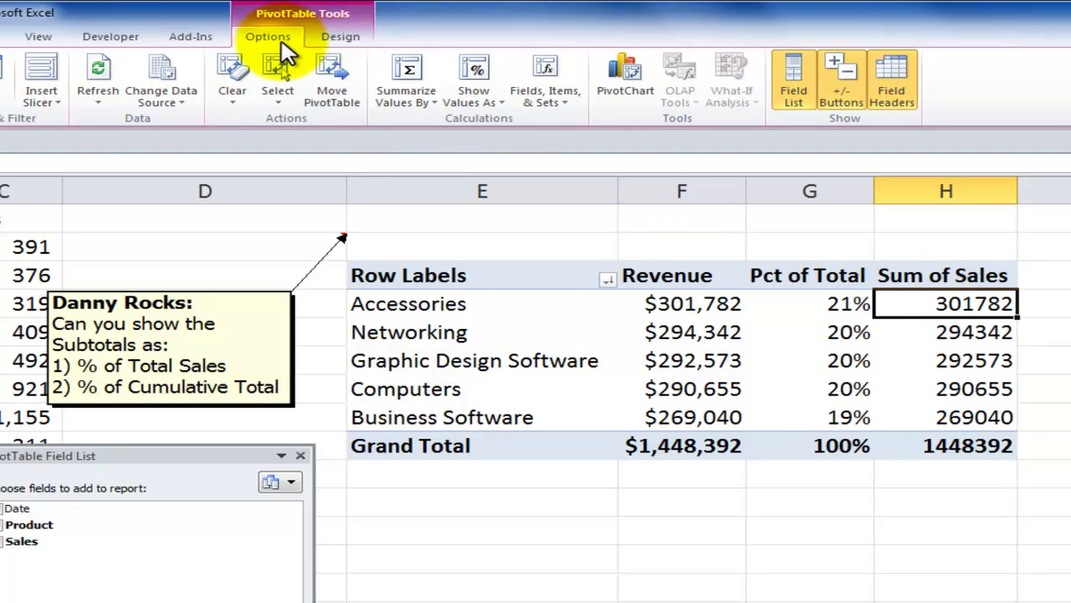
# Step: Show the third column as % Running Total In with Product as the base field
pyautogui.click(493, 104)
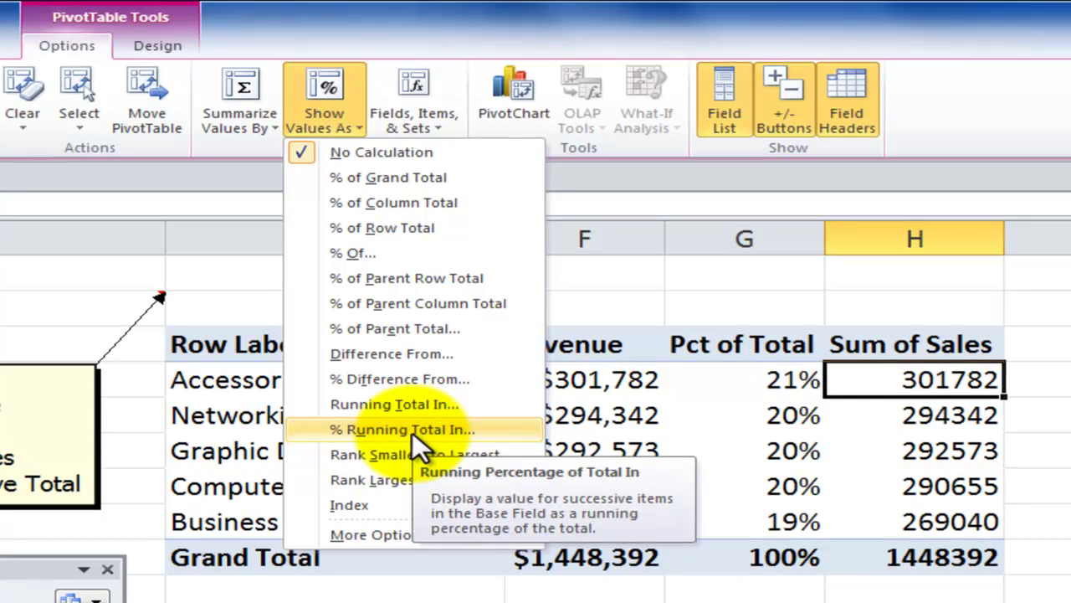
pyautogui.click(413, 430)
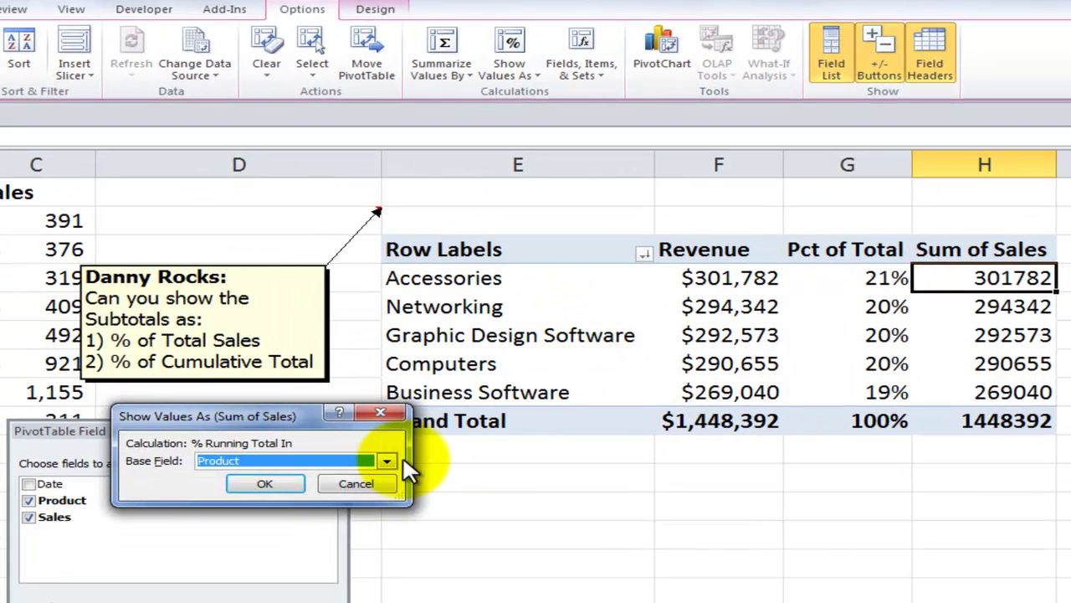
pyautogui.click(393, 460)
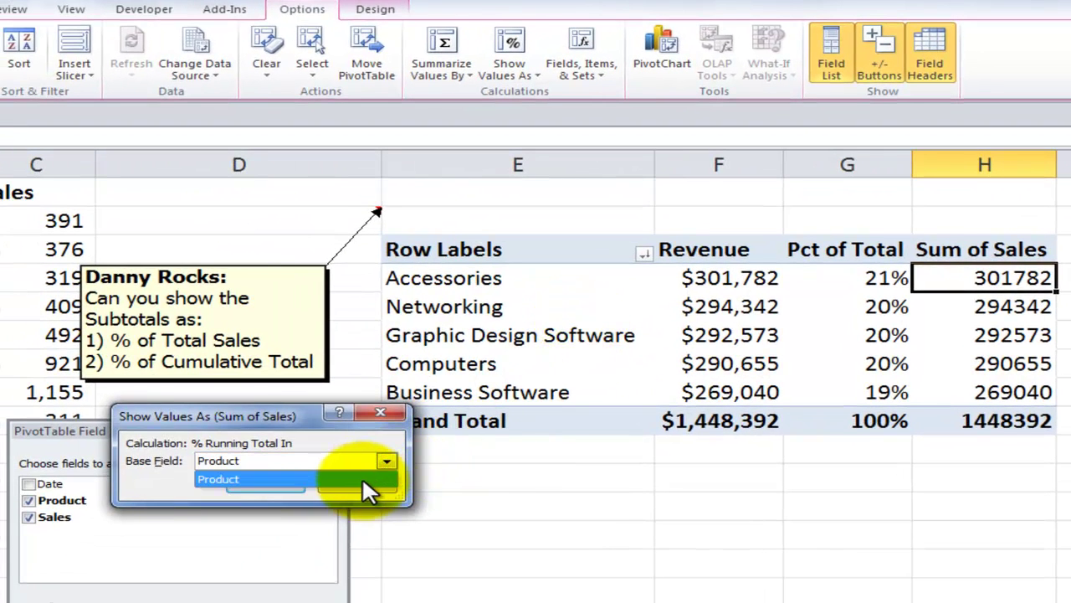
pyautogui.click(362, 476)
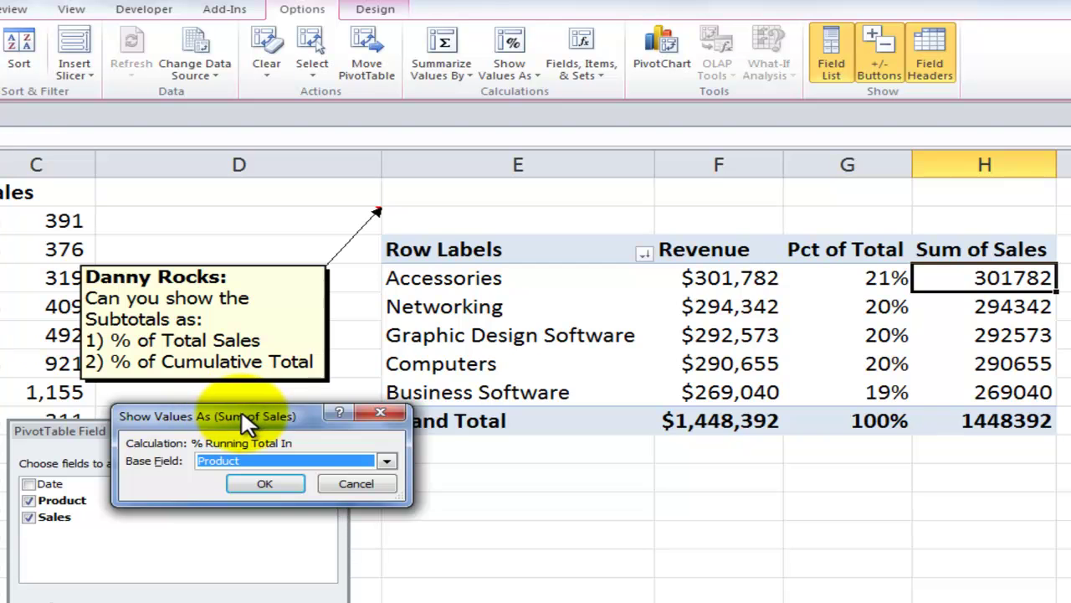
pyautogui.click(266, 483)
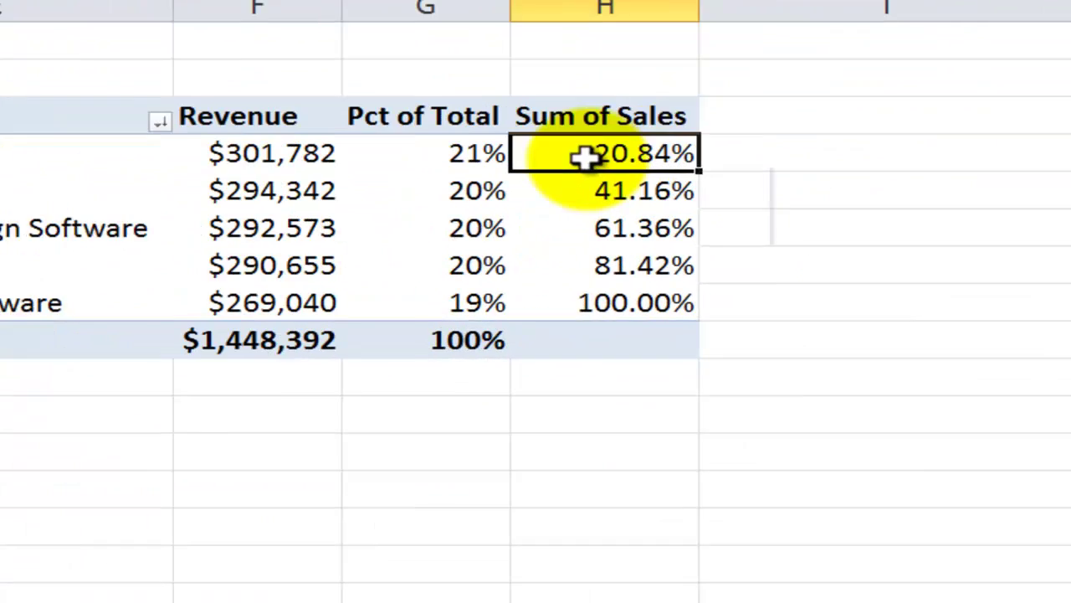
# Step: Rename the third value field 'Pvt Running Total' with % Running Total In as its calculation
pyautogui.rightClick(586, 158)
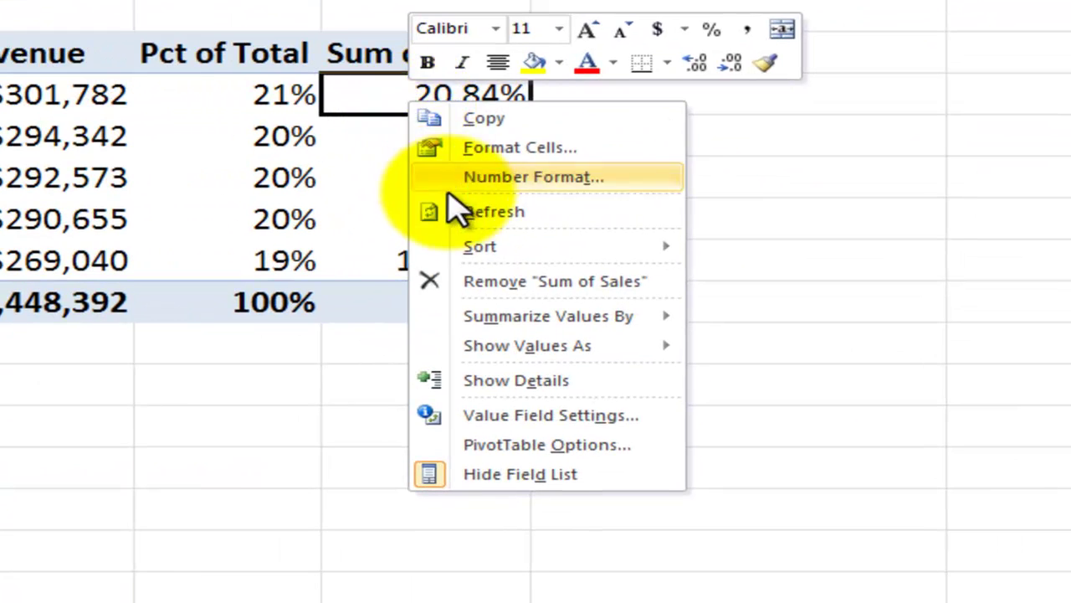
pyautogui.moveTo(504, 355)
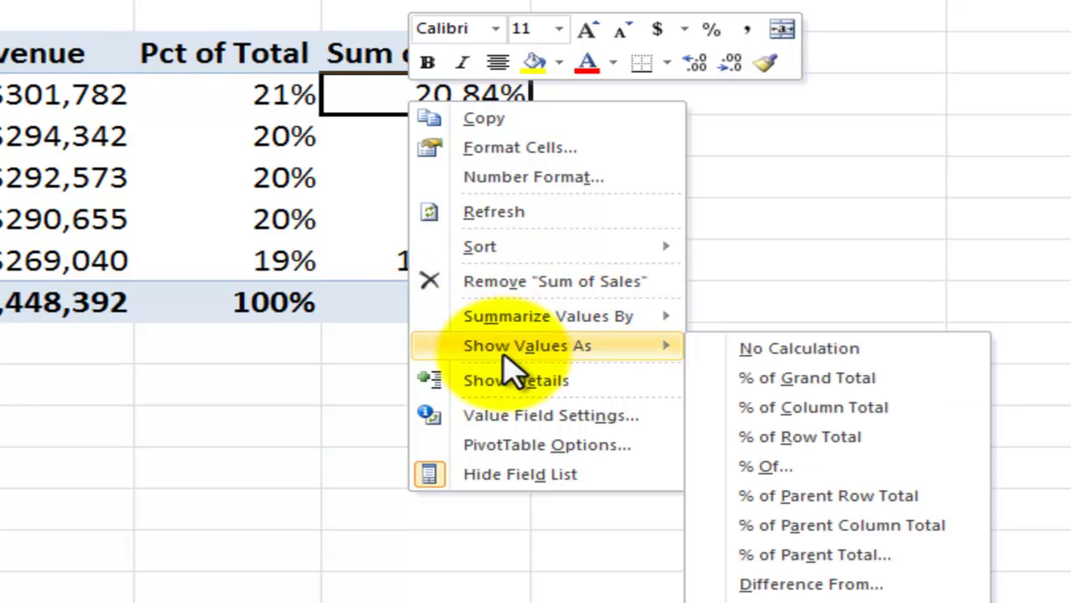
pyautogui.click(521, 418)
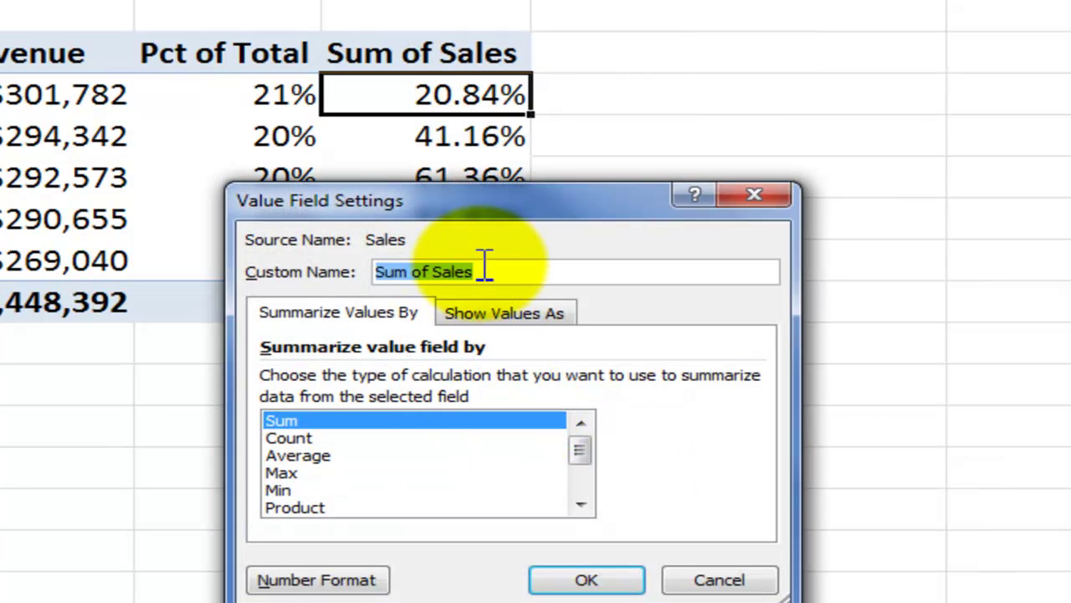
pyautogui.write('Pvt Running Total')
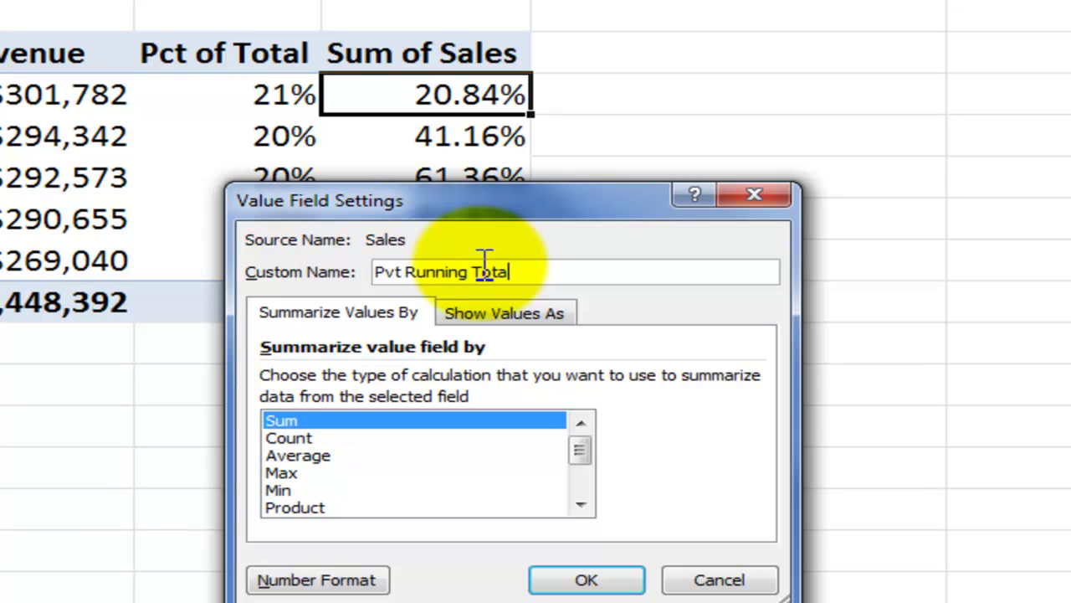
pyautogui.click(538, 318)
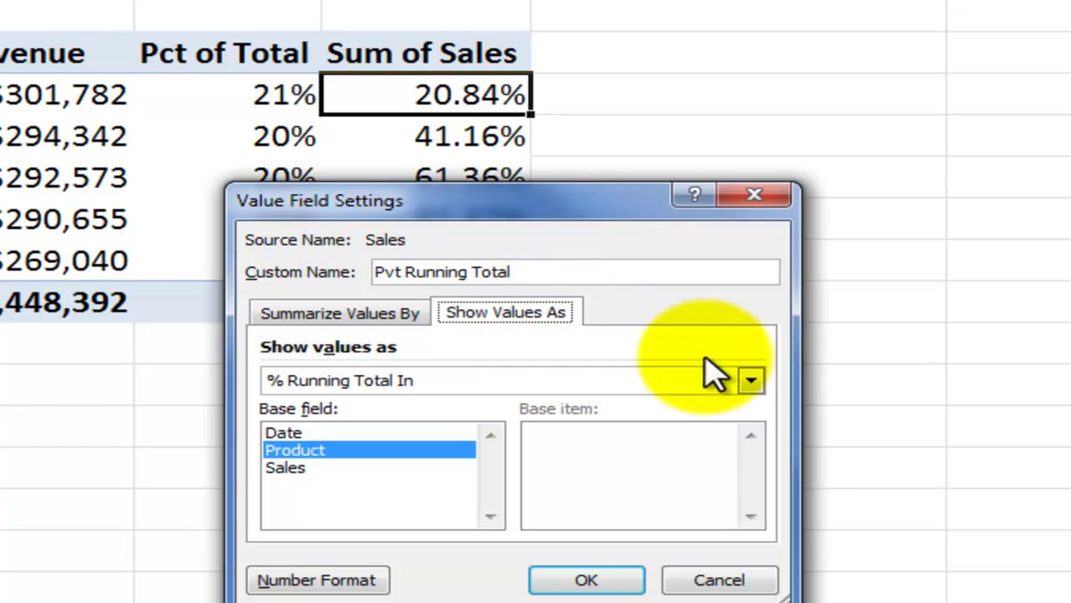
pyautogui.click(750, 382)
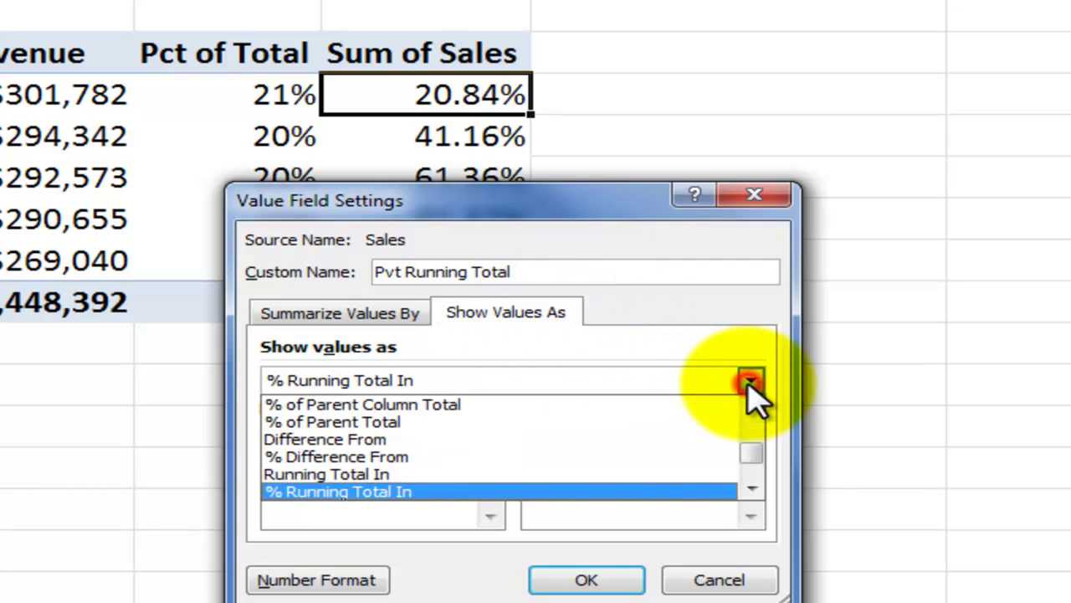
pyautogui.click(652, 492)
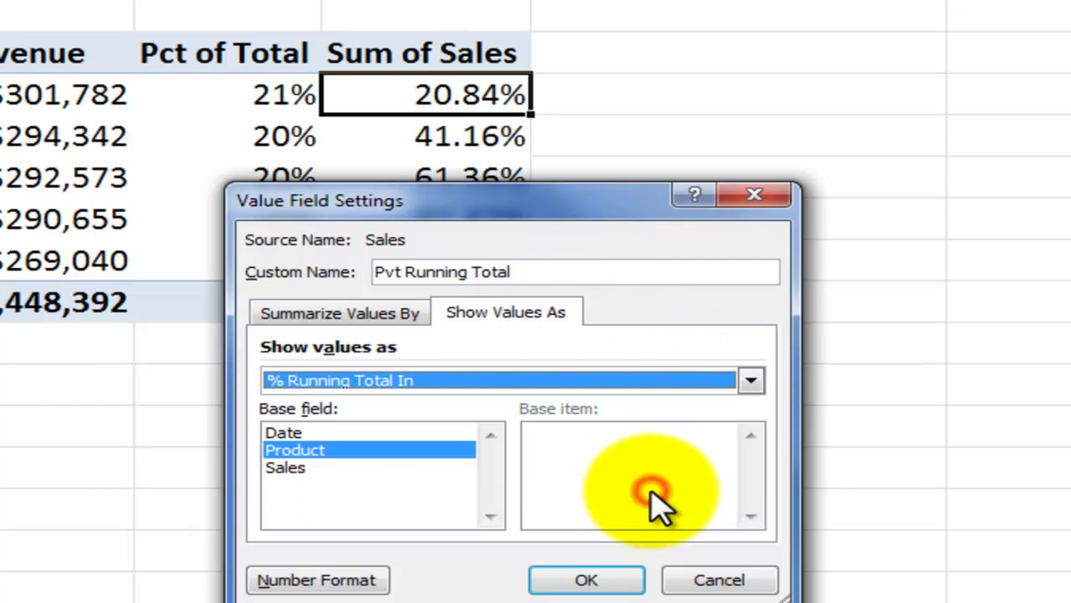
pyautogui.click(390, 318)
# Step: Format Pvt Running Total as Percentage with 0 decimals and apply the settings
pyautogui.click(322, 580)
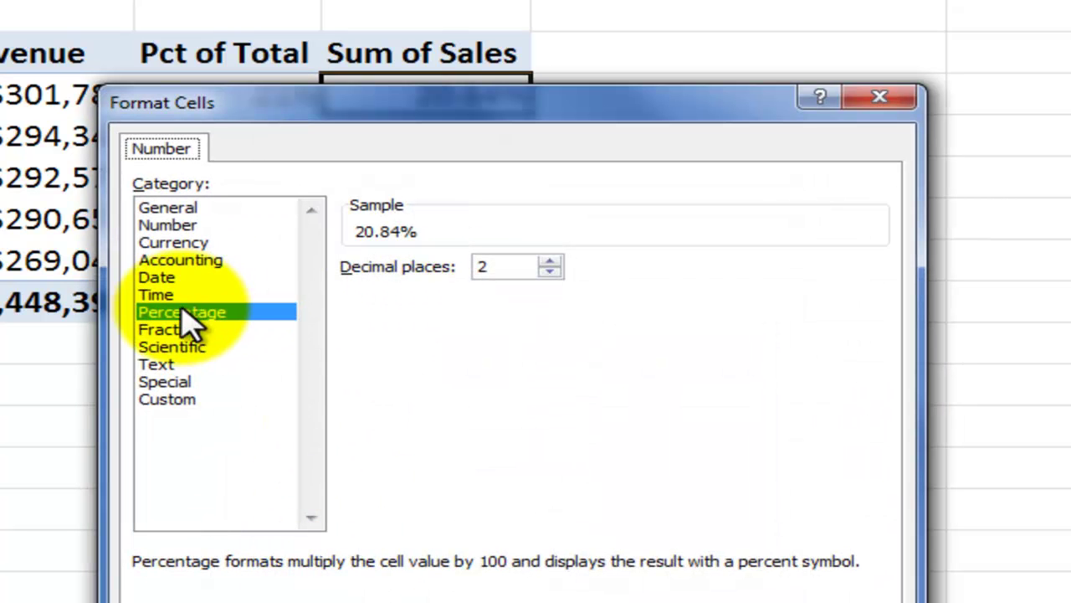
pyautogui.doubleClick(484, 266)
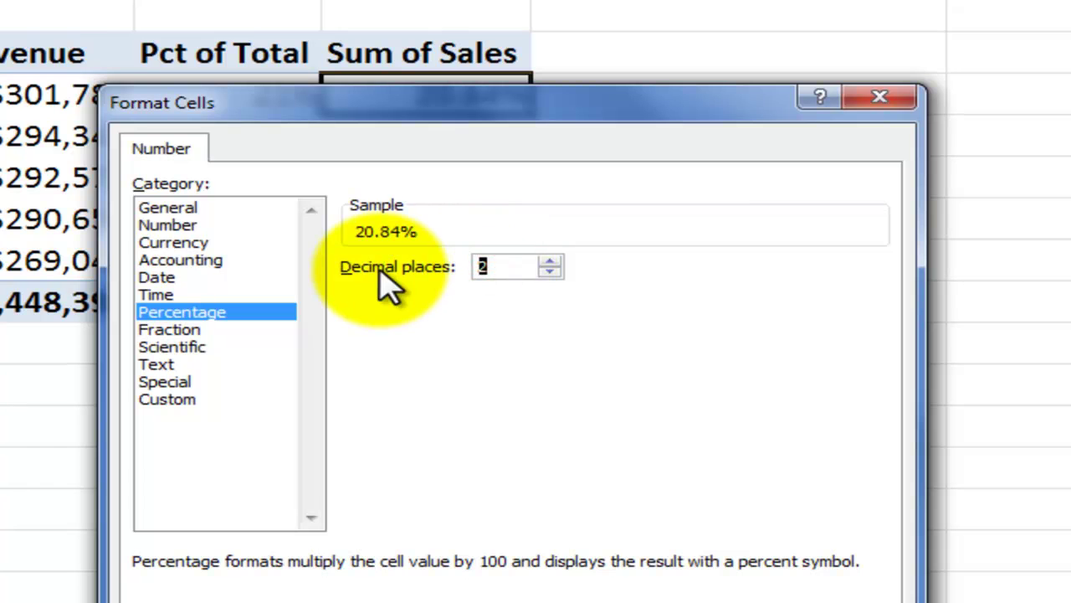
pyautogui.write('0')
pyautogui.press('Return')
pyautogui.click(598, 579)
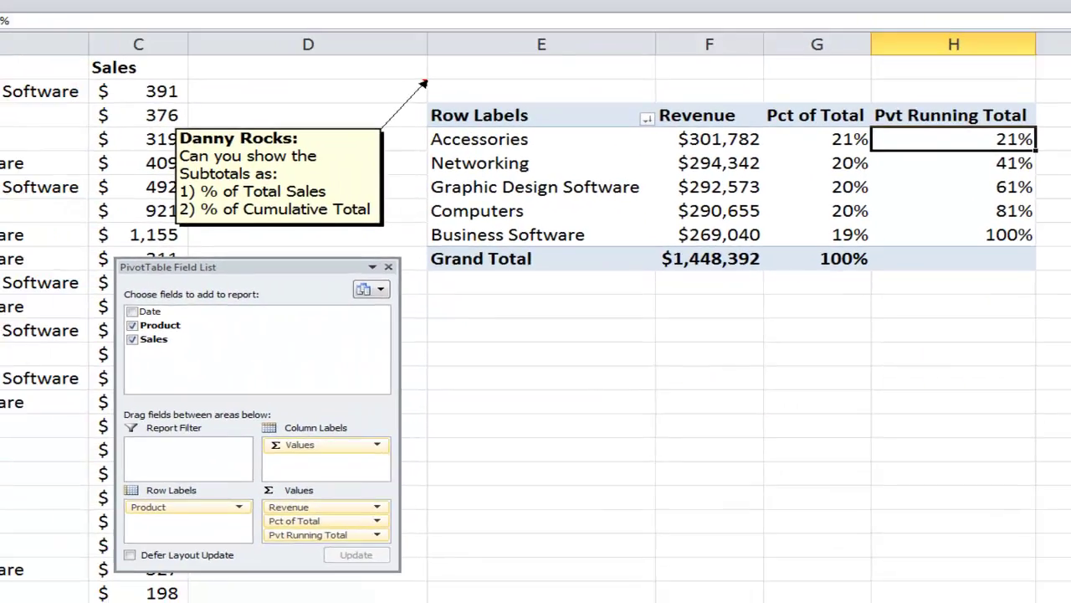
# Step: Switch to the workbook with the Sum of Sales pivot and select its Accessories and Networking values
pyautogui.moveTo(219, 589)
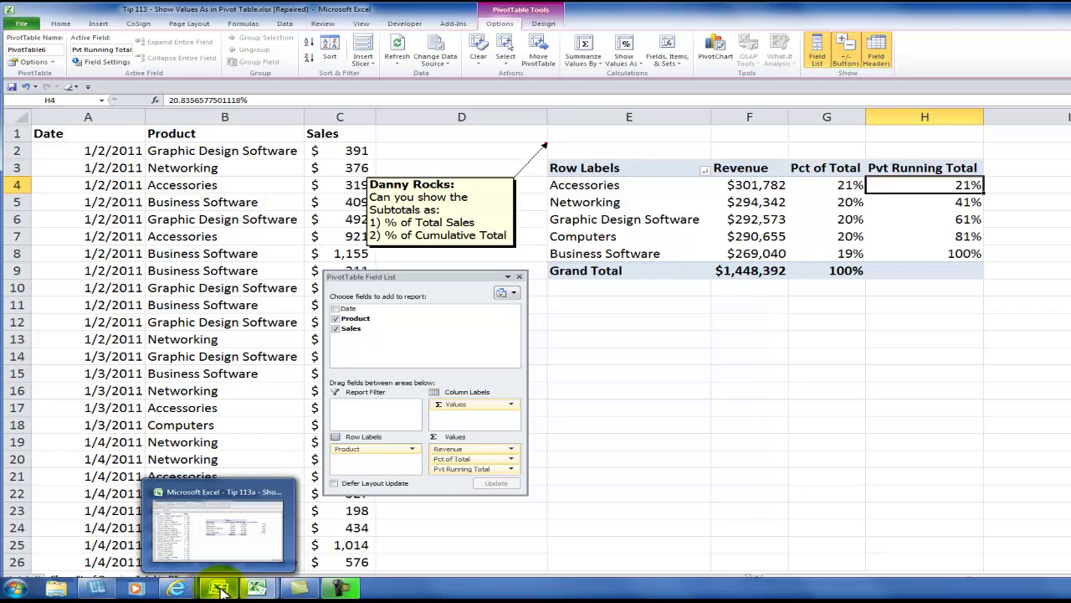
pyautogui.click(219, 588)
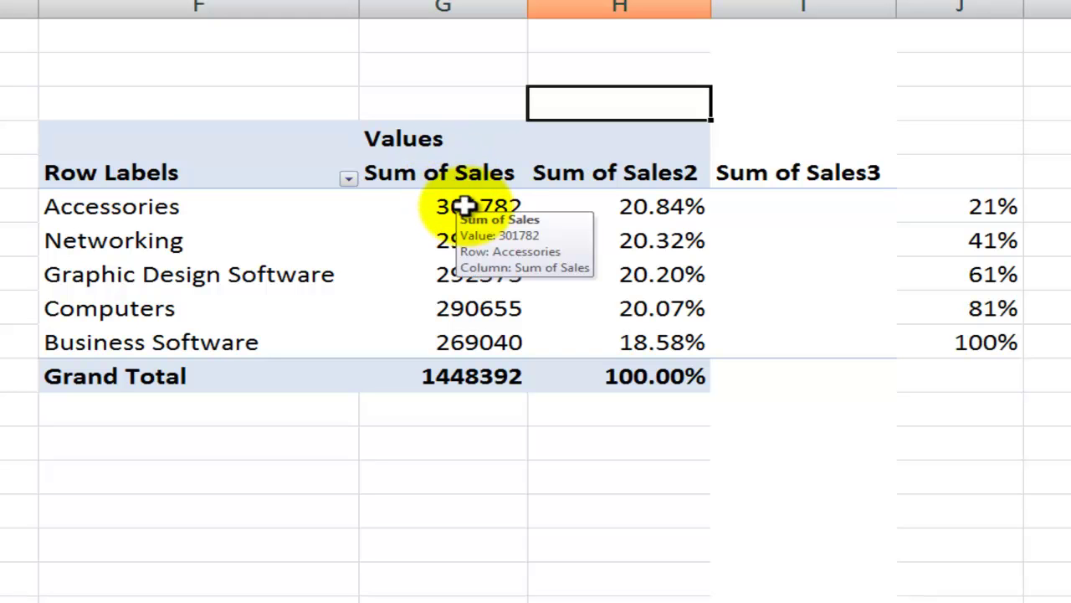
pyautogui.click(465, 206)
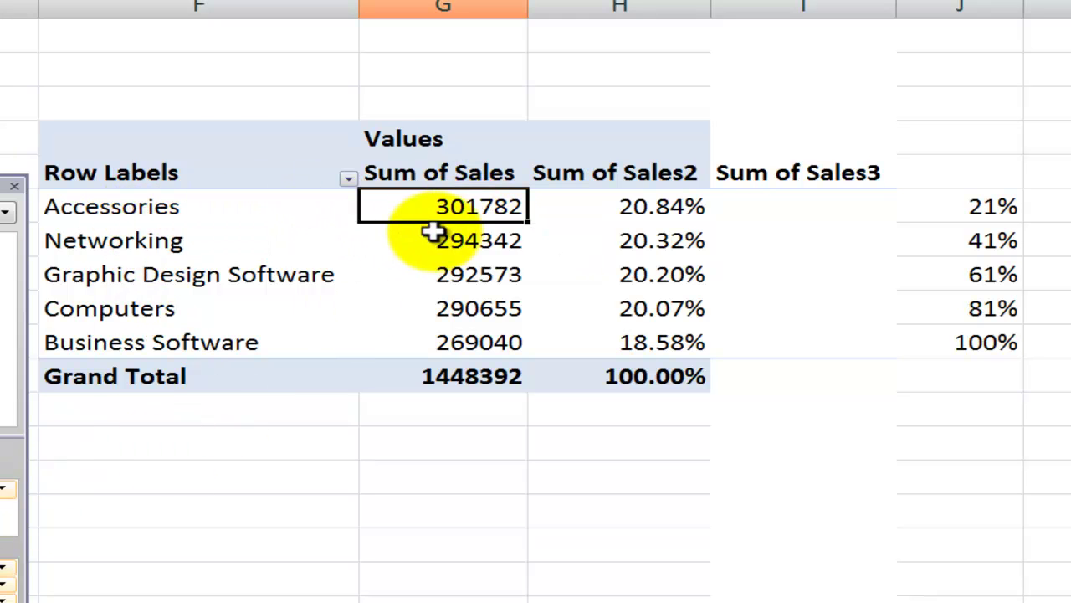
pyautogui.click(478, 241)
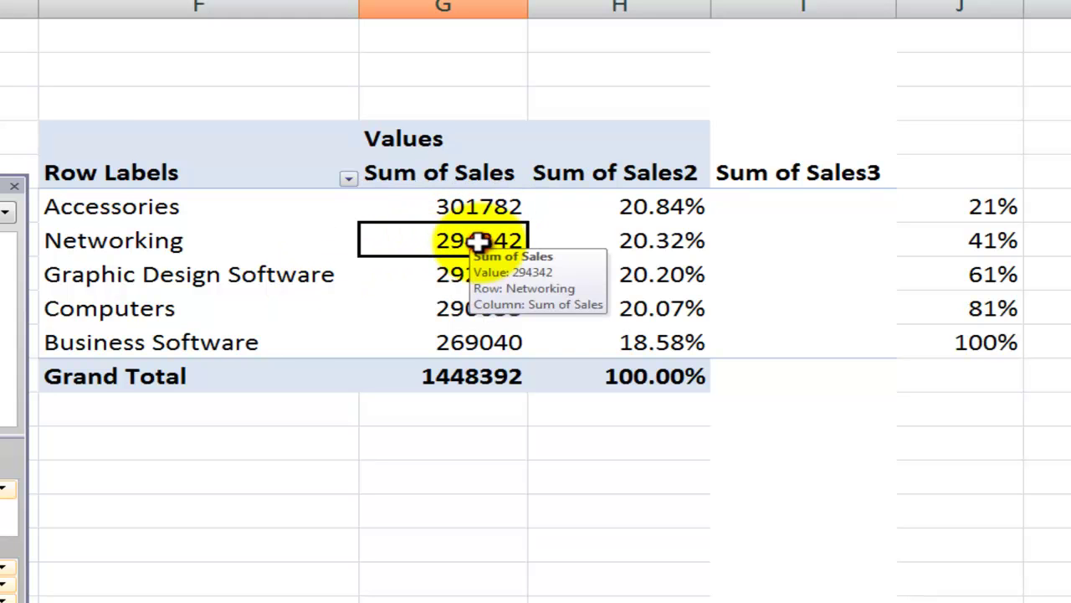
# Step: Set the products to sort descending by Sum of Sales in More Sort Options
pyautogui.click(349, 177)
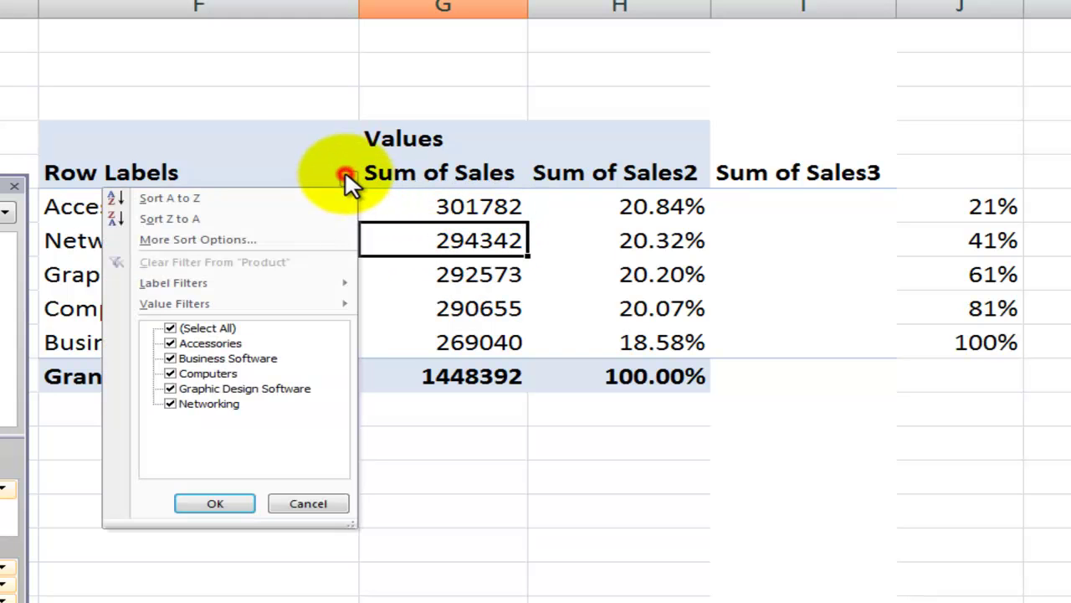
pyautogui.click(282, 242)
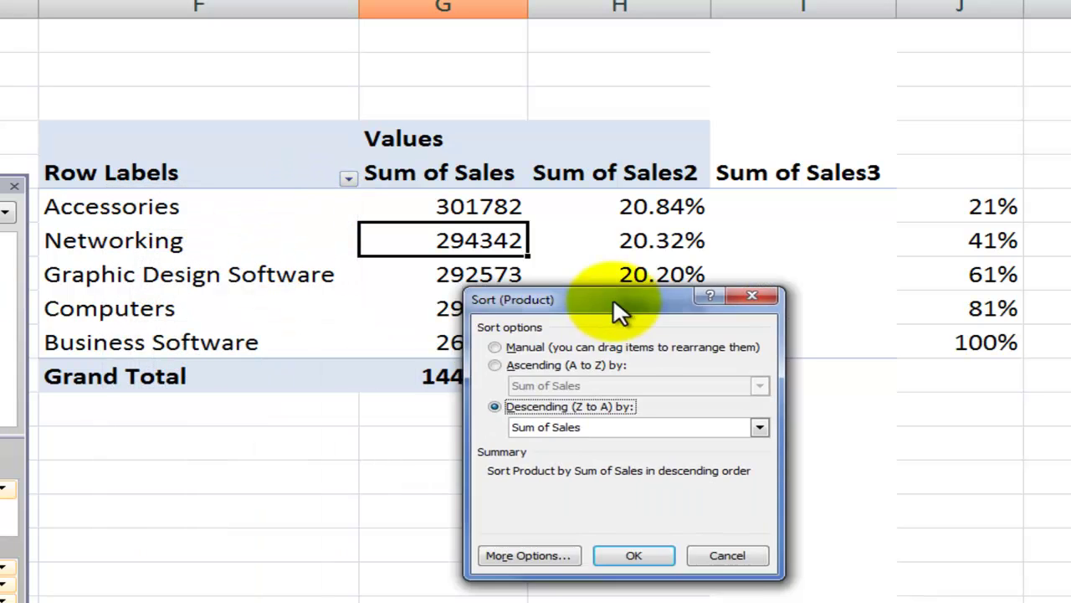
pyautogui.moveTo(612, 297); pyautogui.dragTo(693, 184)
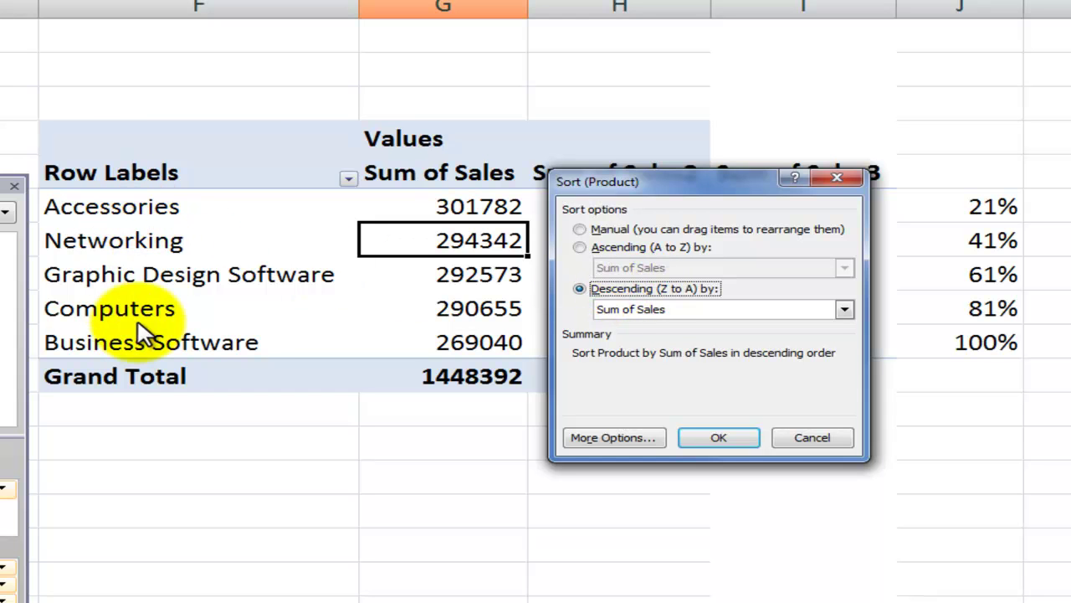
pyautogui.click(845, 309)
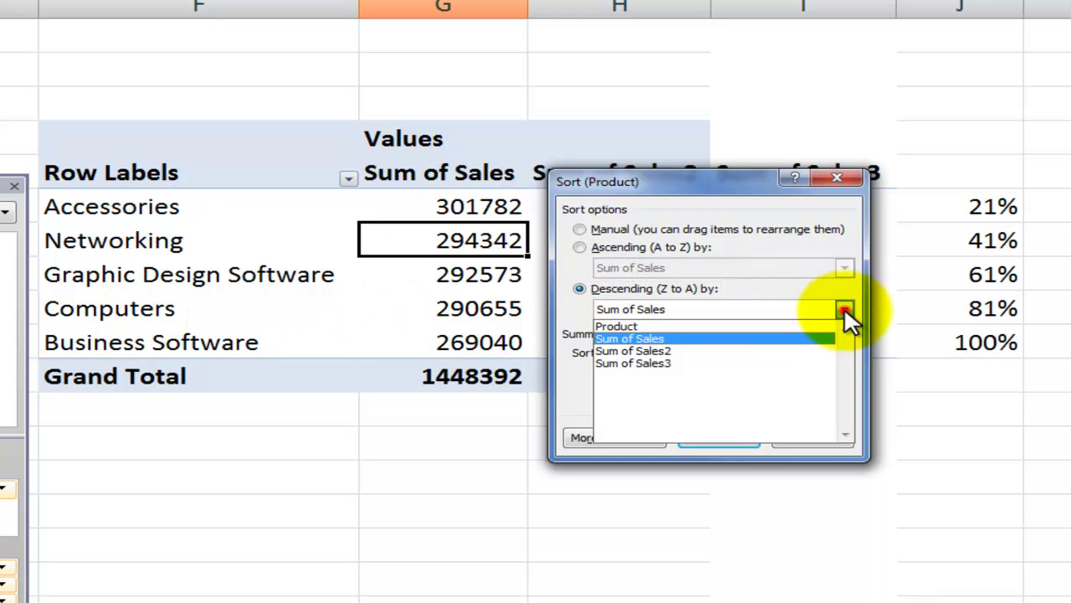
pyautogui.click(808, 339)
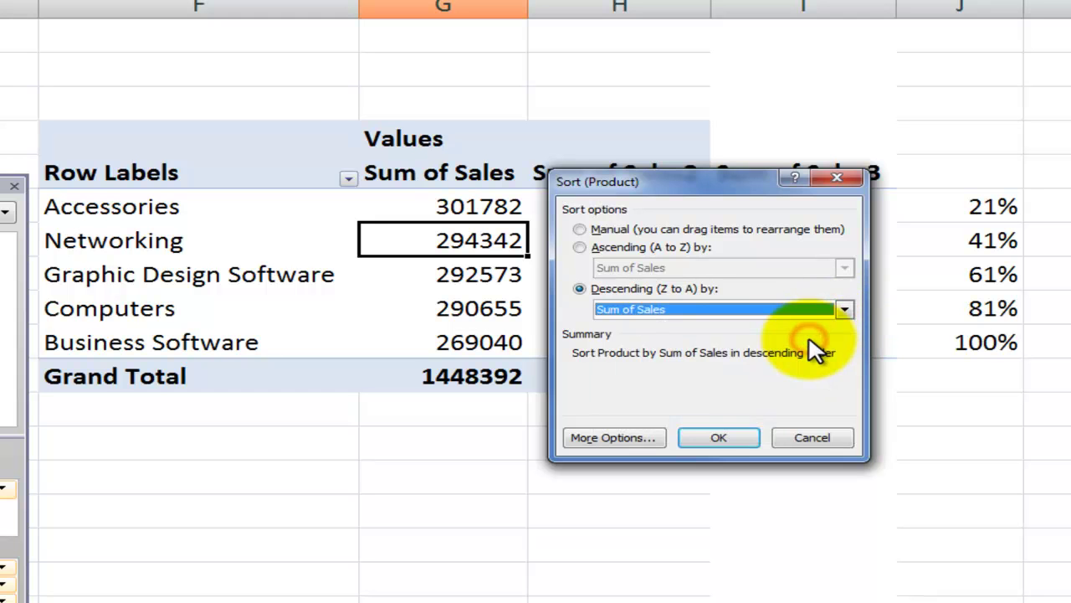
# Step: Apply the descending sort and show Sum of Sales2 values as % of column
pyautogui.click(718, 439)
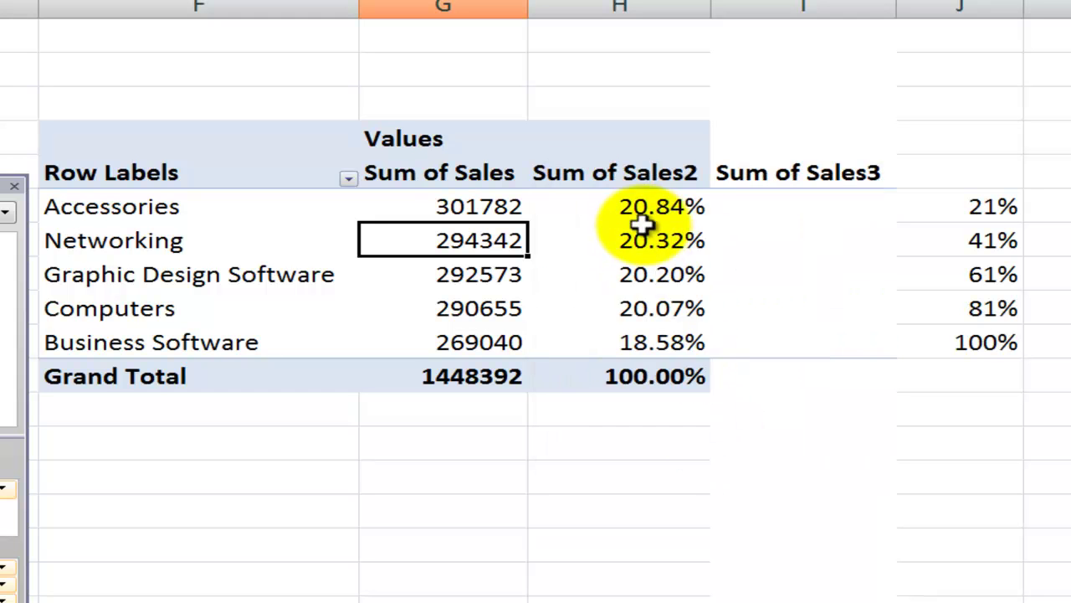
pyautogui.moveTo(639, 206)
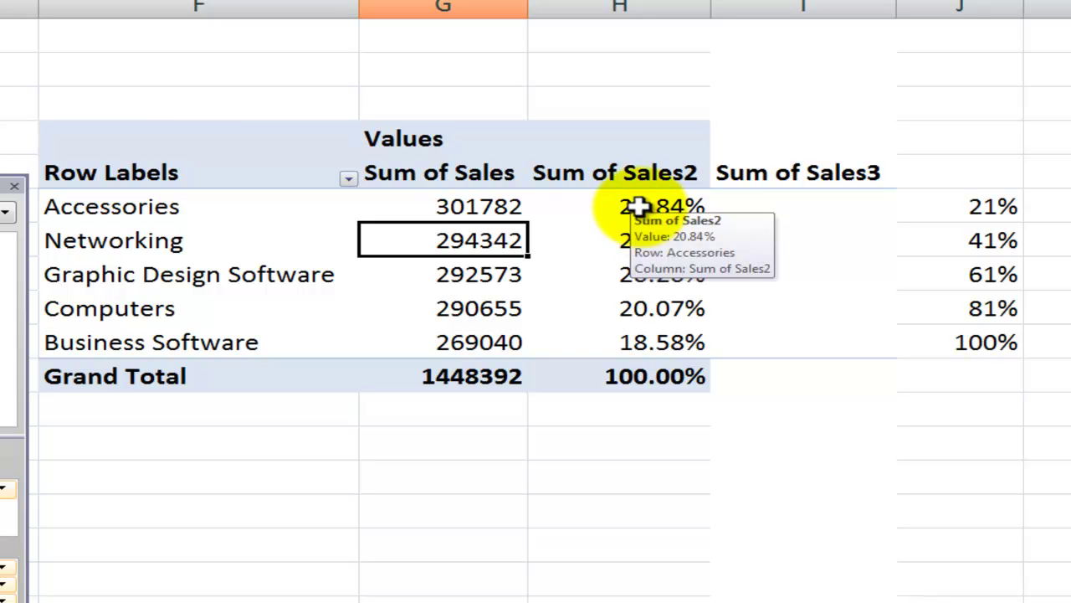
pyautogui.click(639, 207)
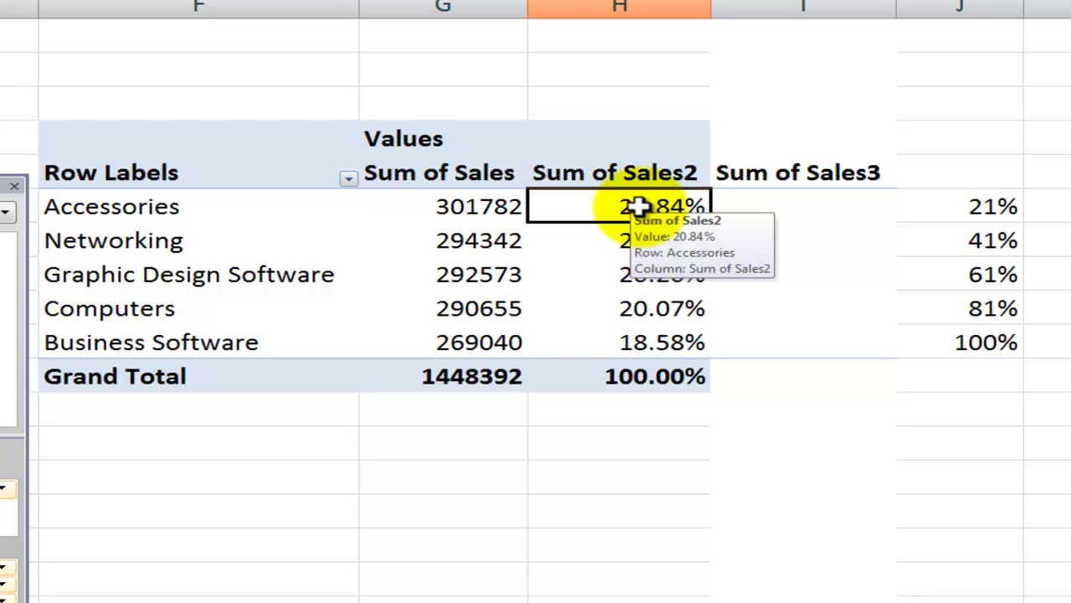
pyautogui.rightClick(640, 207)
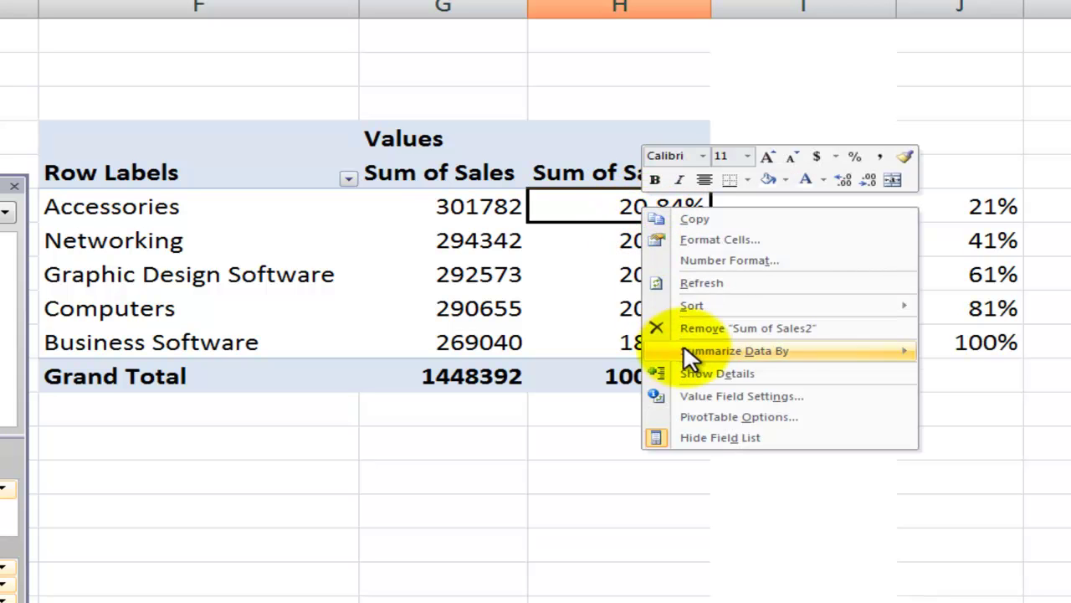
pyautogui.click(693, 393)
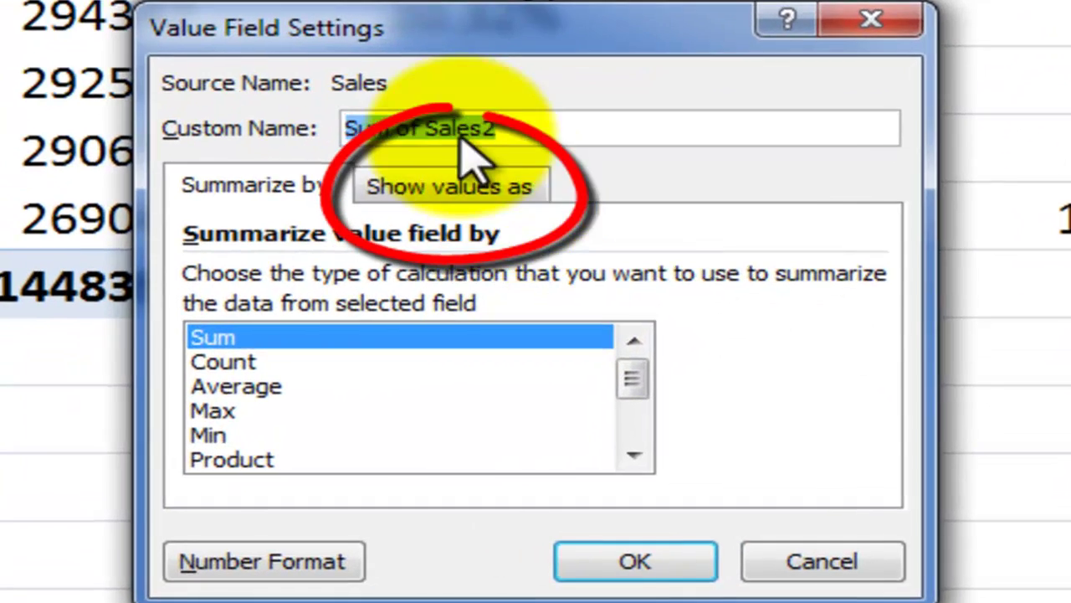
pyautogui.click(654, 325)
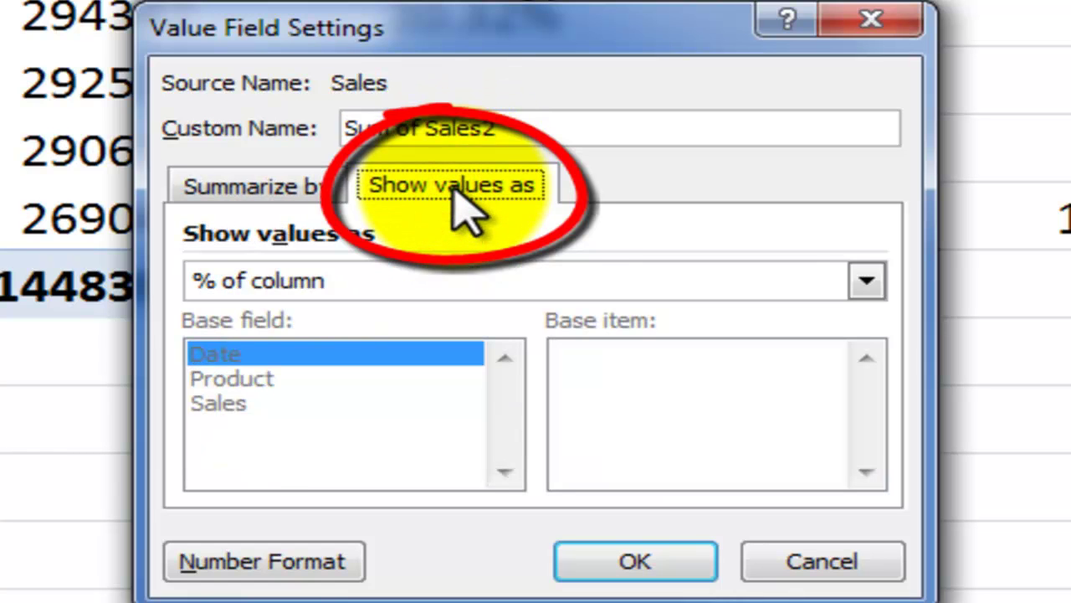
pyautogui.click(866, 281)
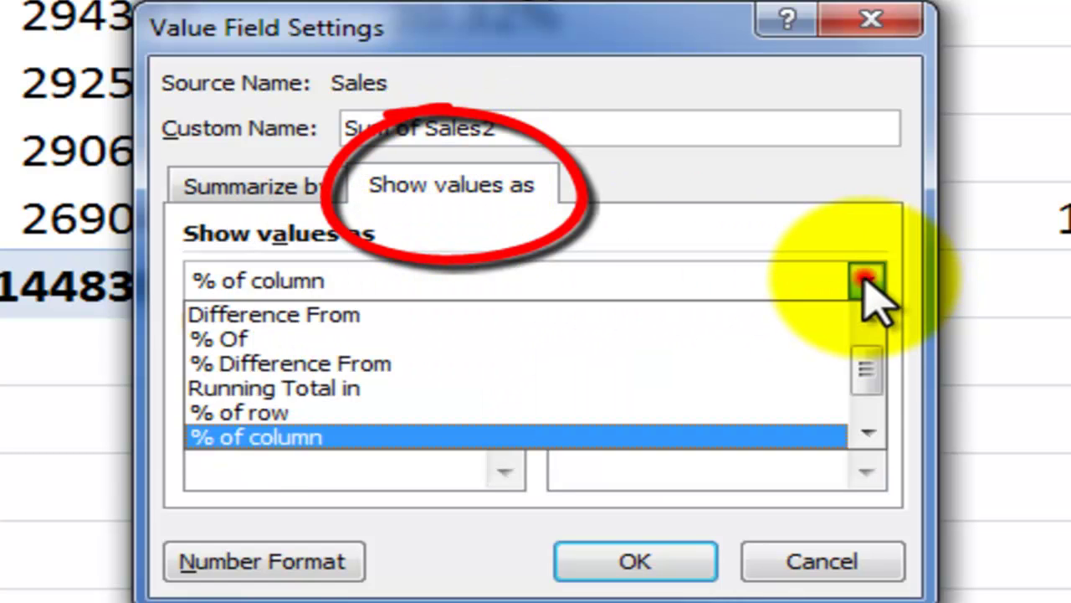
pyautogui.click(740, 433)
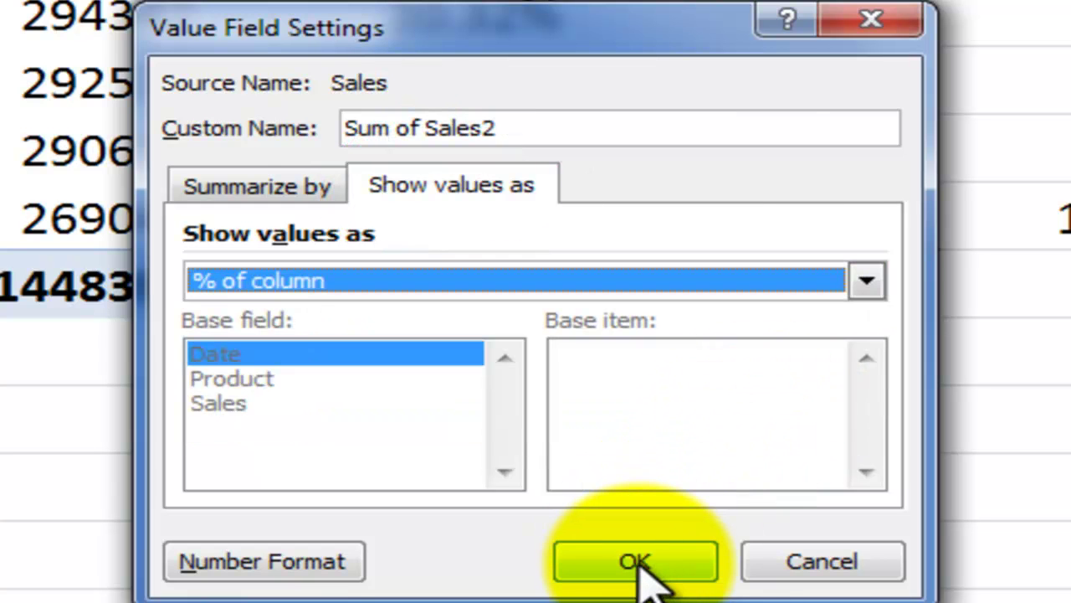
pyautogui.click(637, 566)
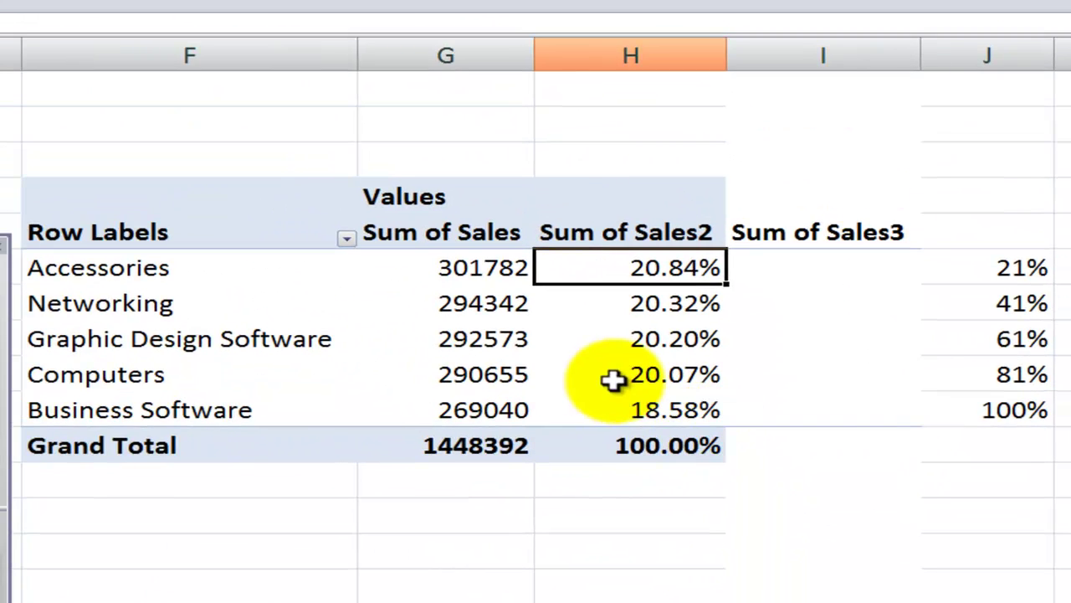
# Step: Give the Sum of Sales3 Accessories cell I6 the white theme colour to hide it
pyautogui.moveTo(763, 261)
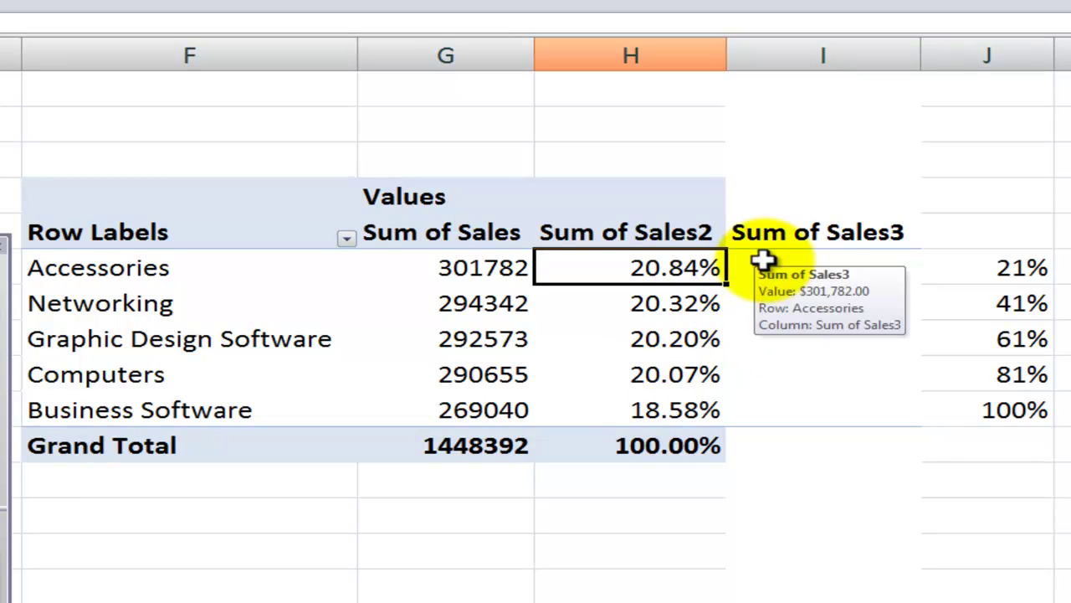
pyautogui.click(763, 261)
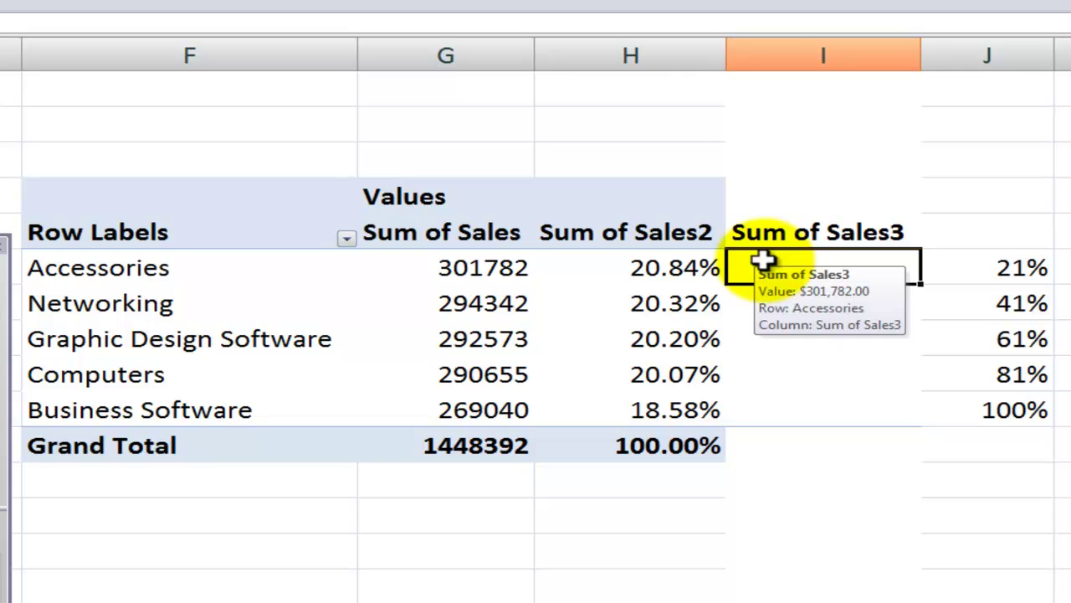
pyautogui.rightClick(763, 261)
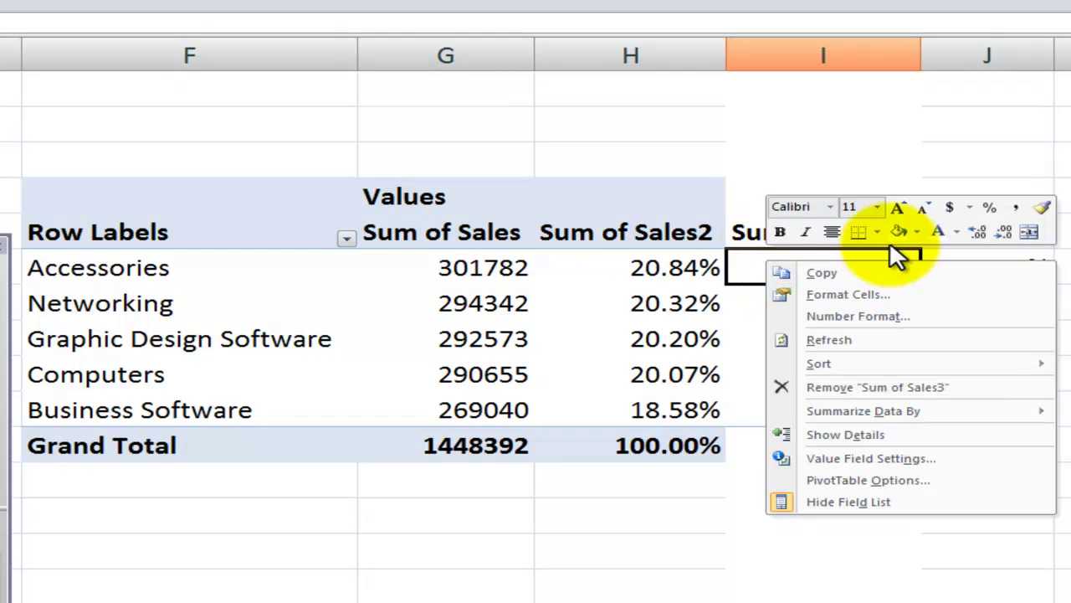
pyautogui.click(955, 232)
pyautogui.click(937, 295)
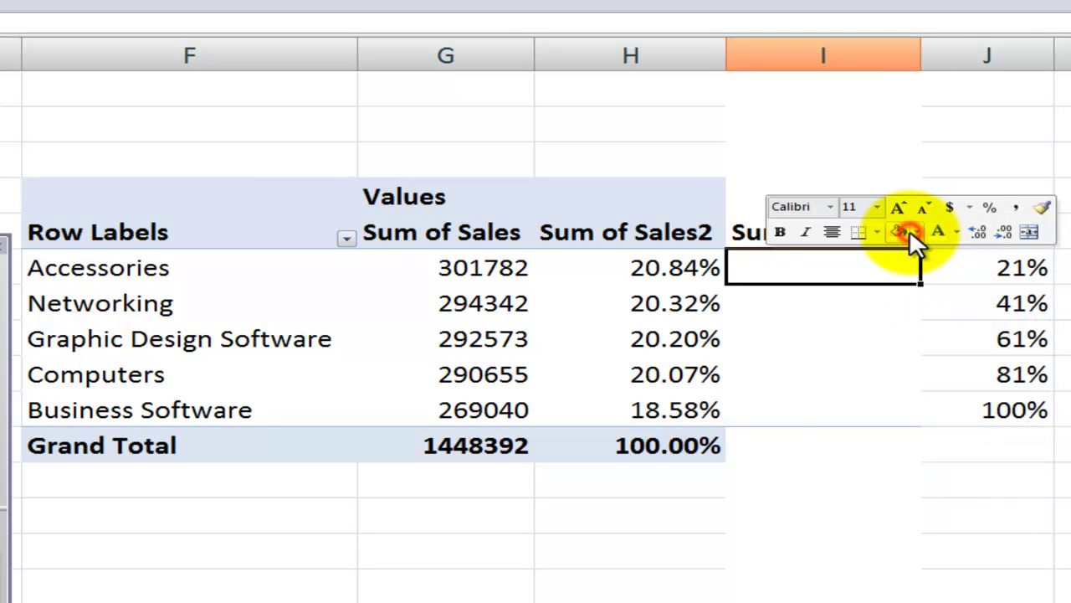
pyautogui.click(914, 230)
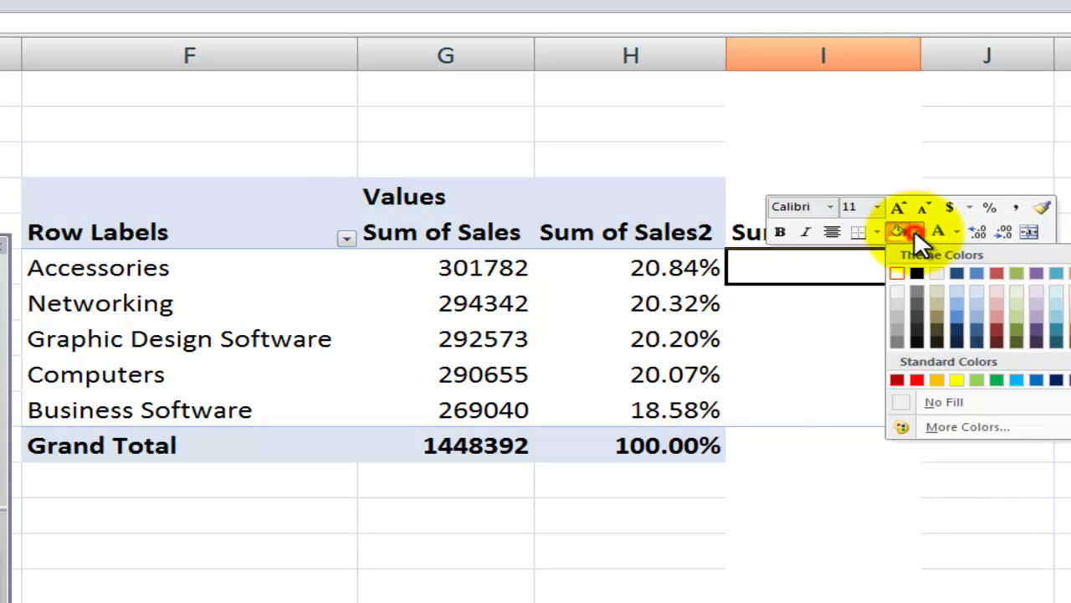
pyautogui.click(897, 275)
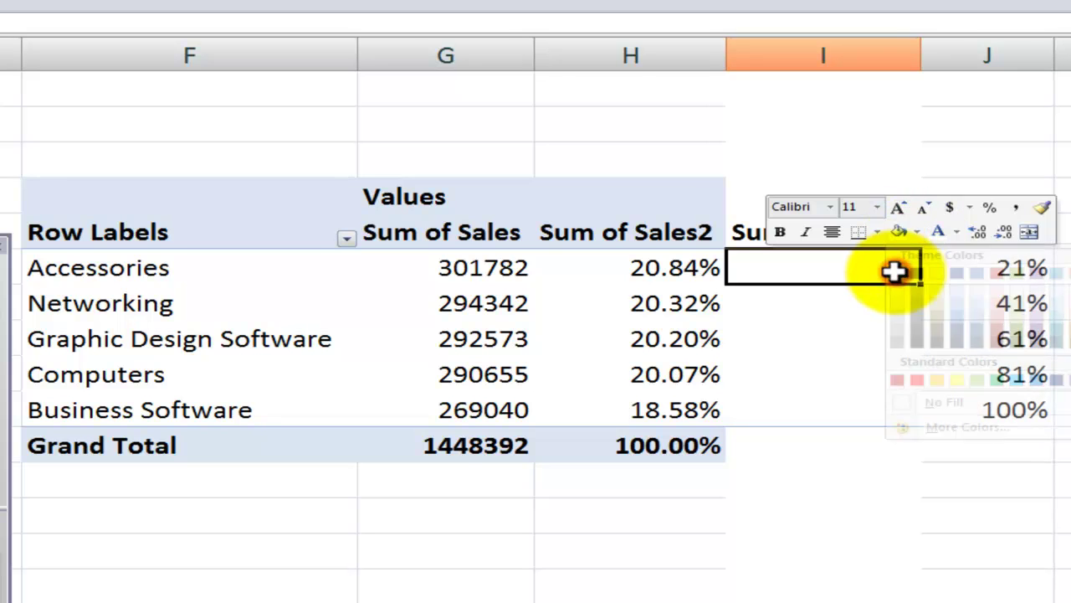
pyautogui.rightClick(830, 268)
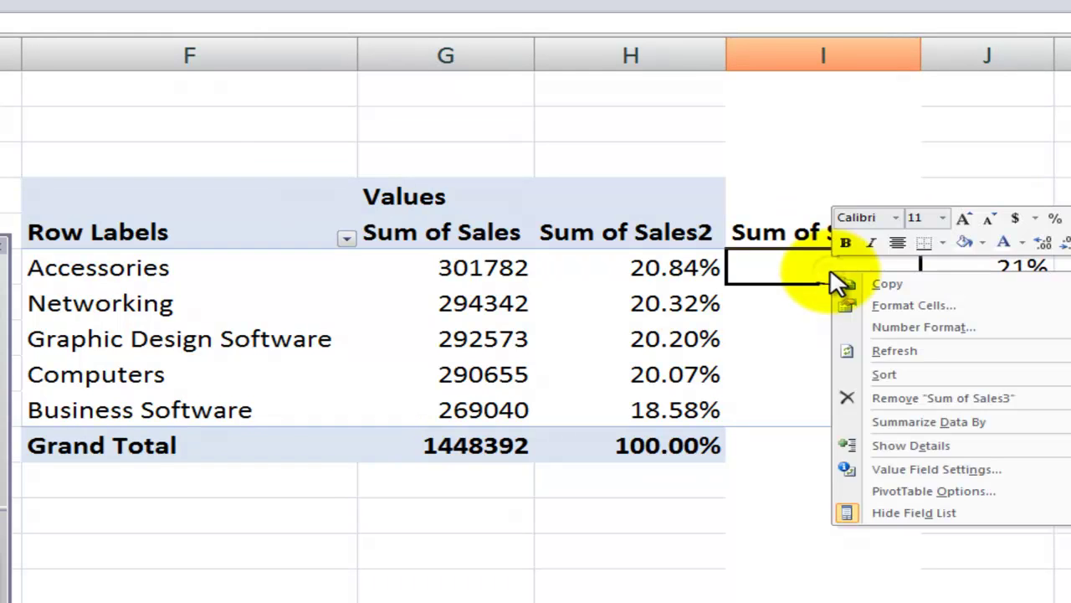
pyautogui.click(912, 467)
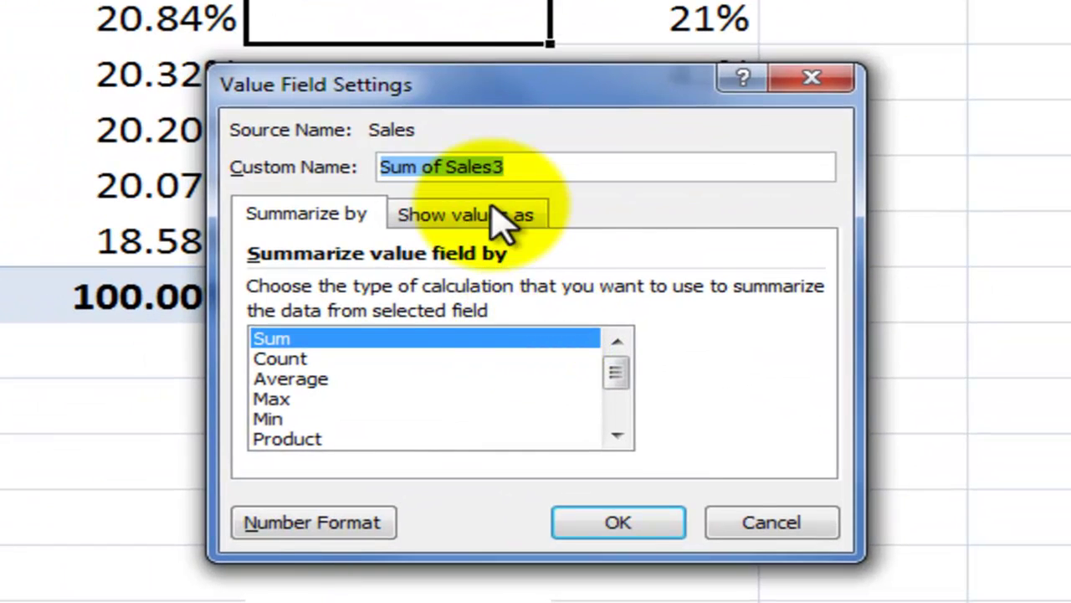
pyautogui.click(502, 219)
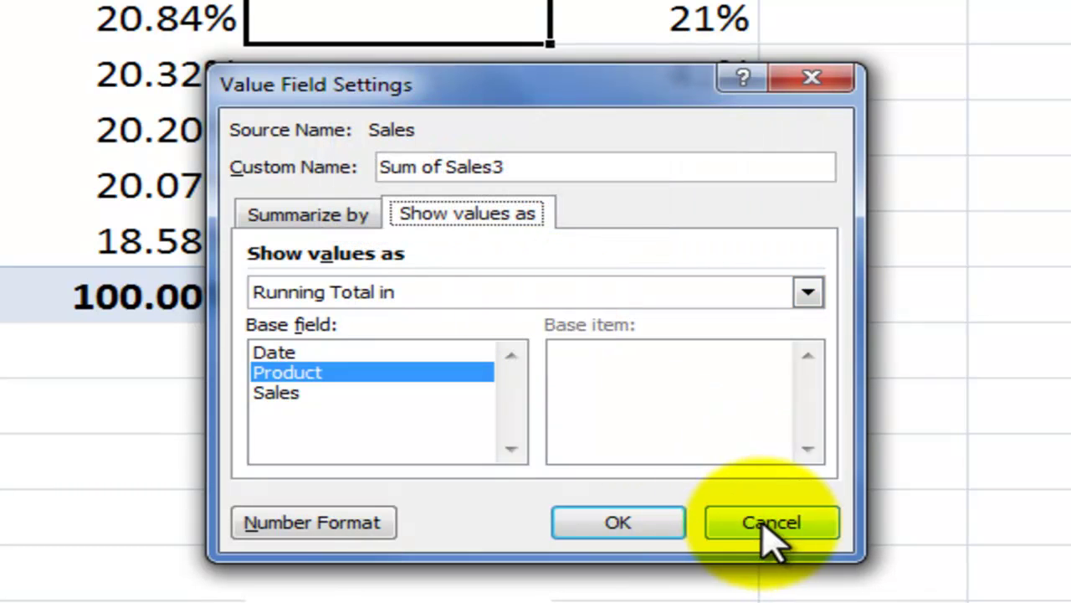
pyautogui.click(766, 524)
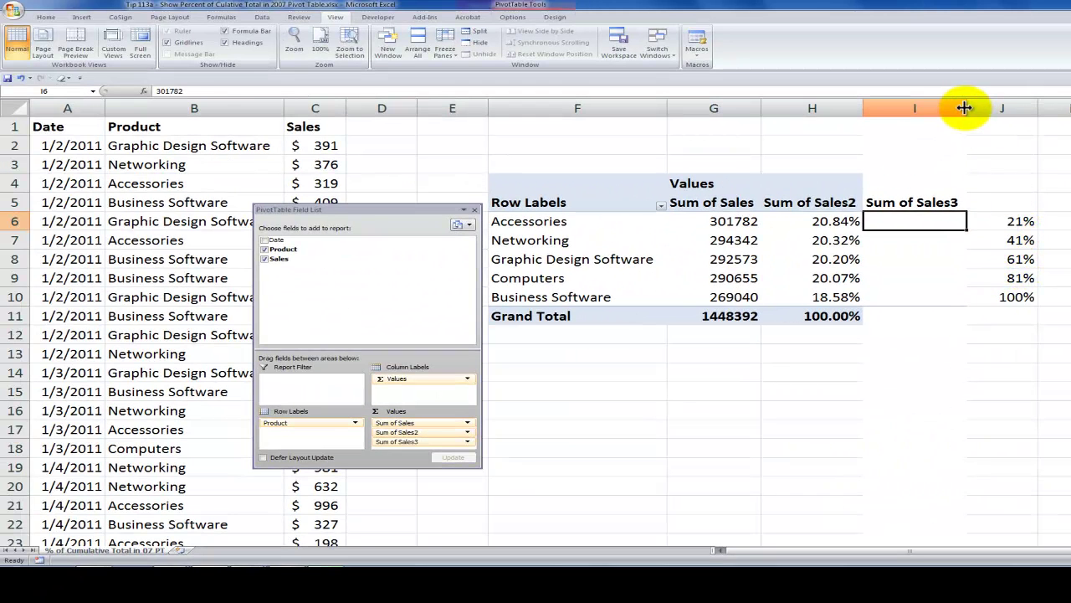
# Step: Narrow the hidden column I and turn off Generate GetPivotData in the pivot options
pyautogui.moveTo(966, 106); pyautogui.dragTo(871, 122)
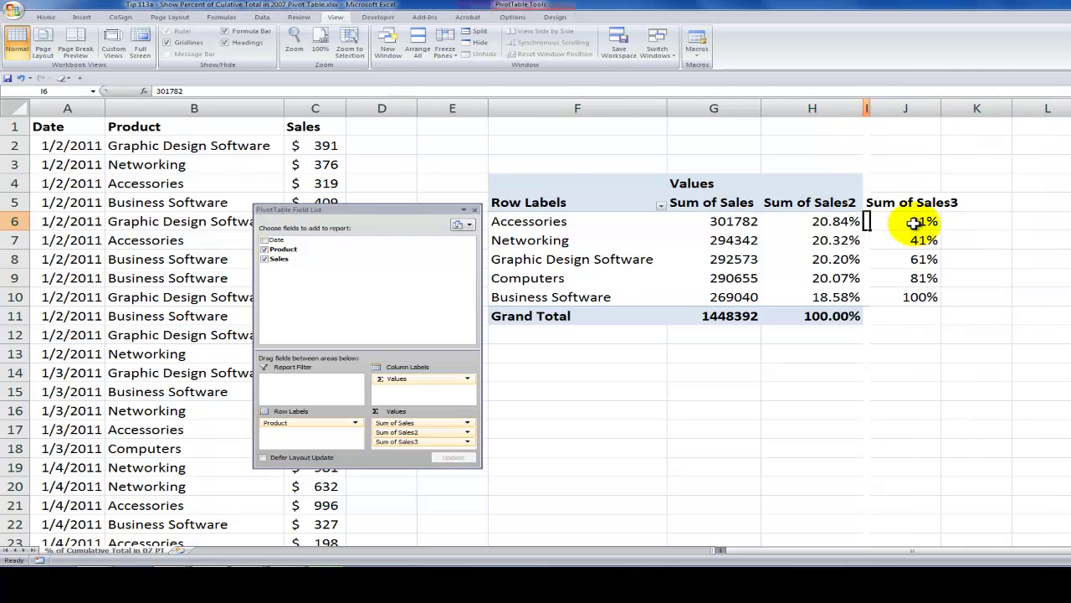
pyautogui.click(914, 222)
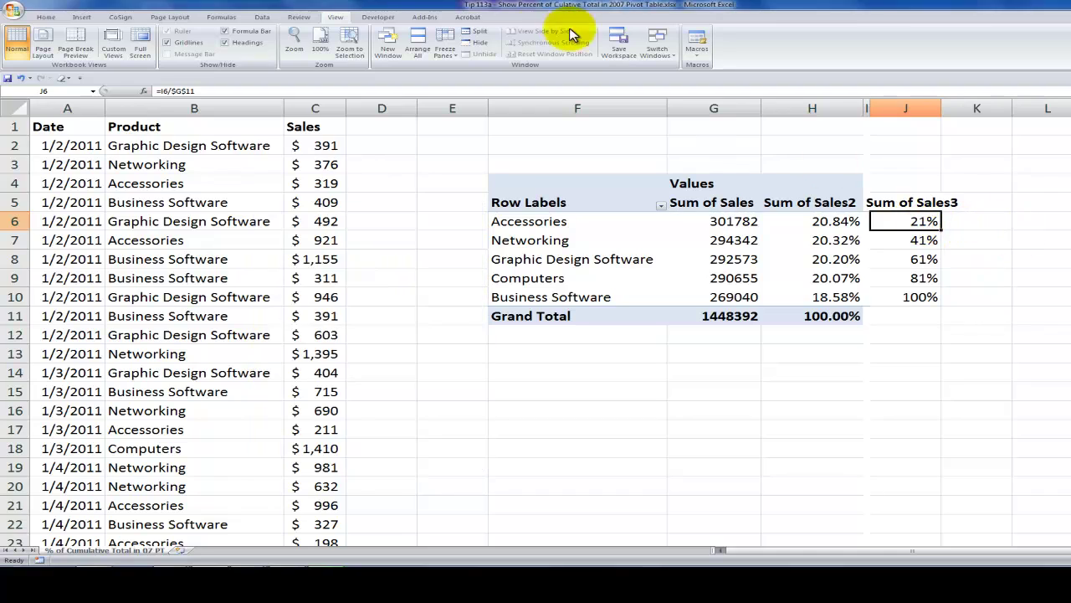
pyautogui.click(744, 240)
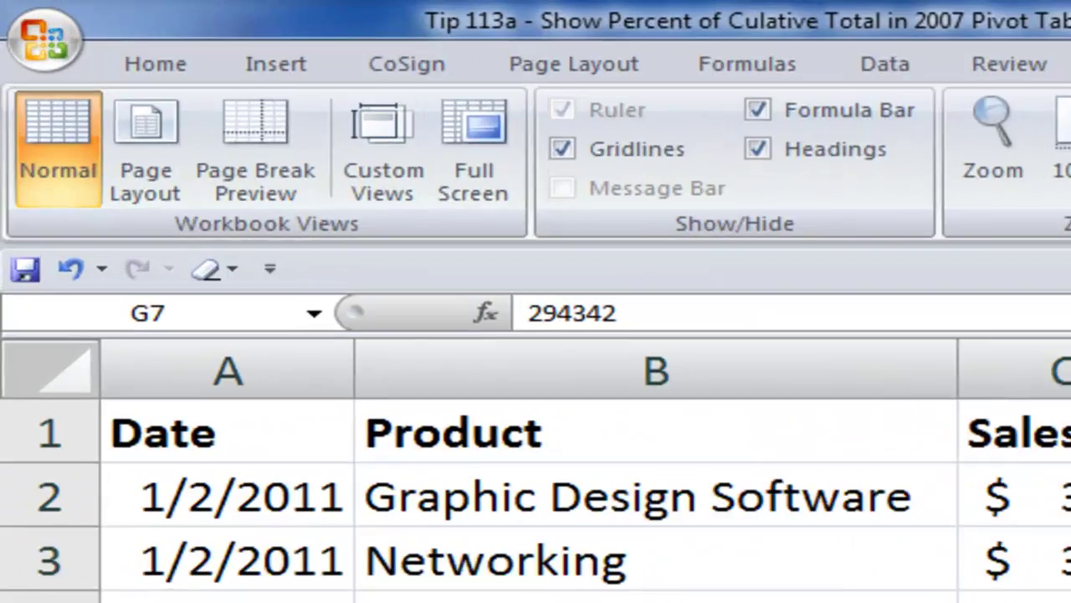
pyautogui.click(808, 29)
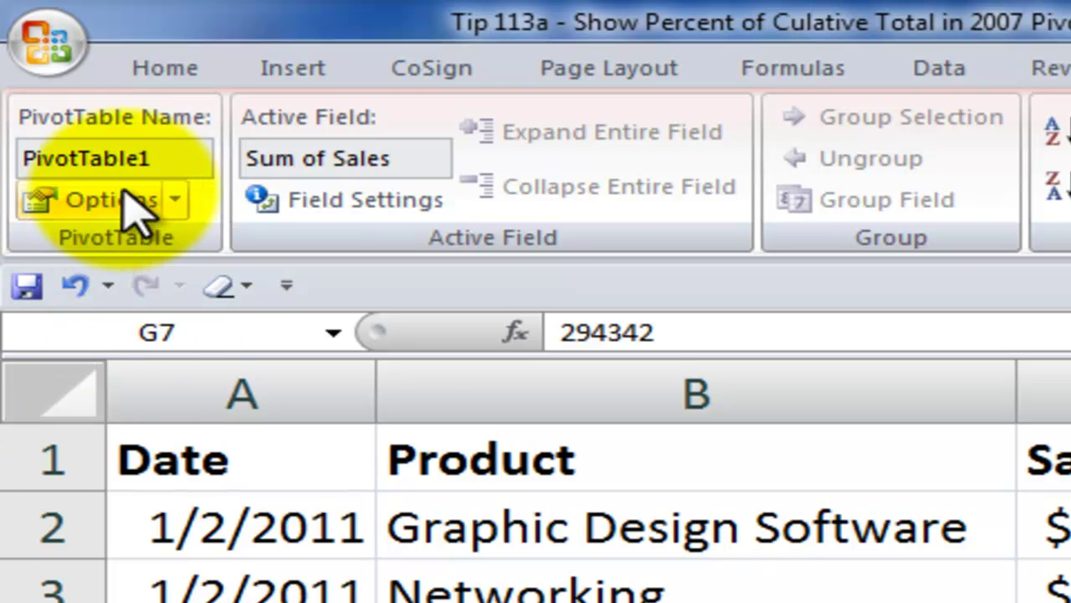
pyautogui.click(174, 199)
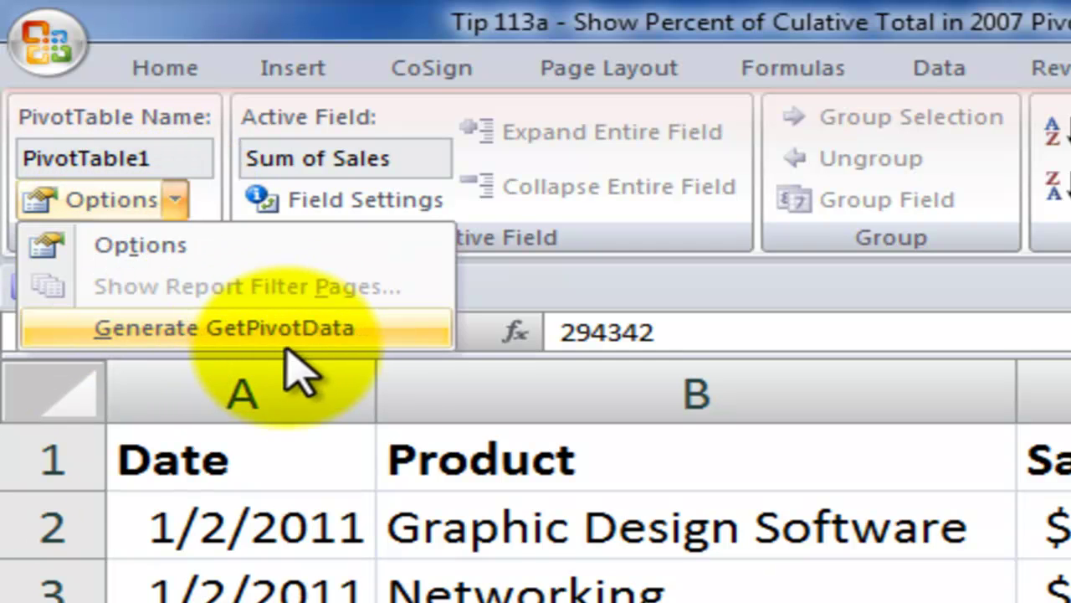
pyautogui.click(224, 328)
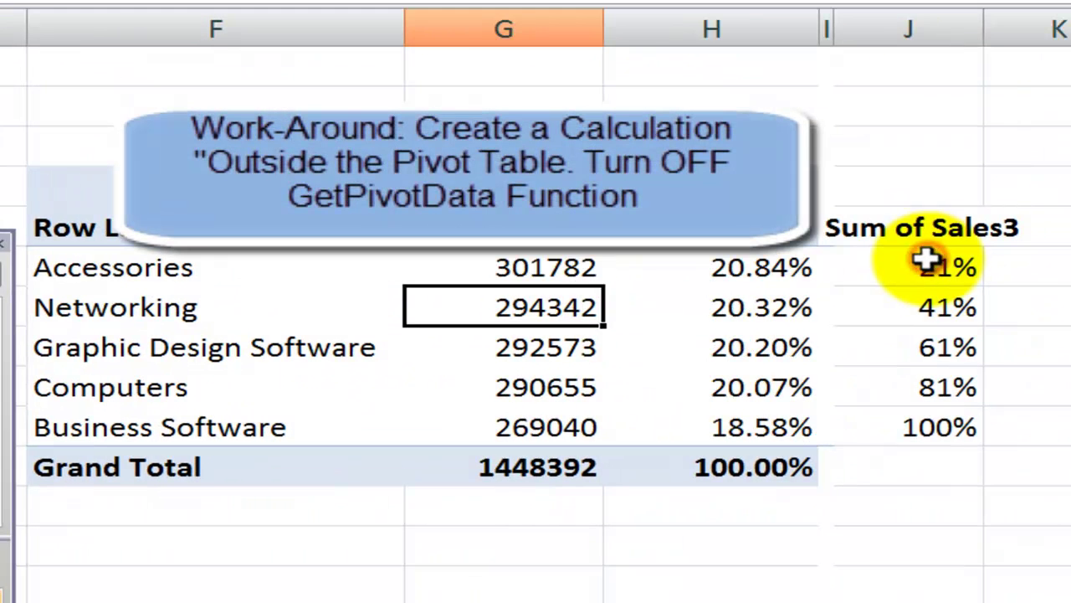
# Step: Check J6's cumulative-percent formula =I6/$G$11
pyautogui.click(925, 267)
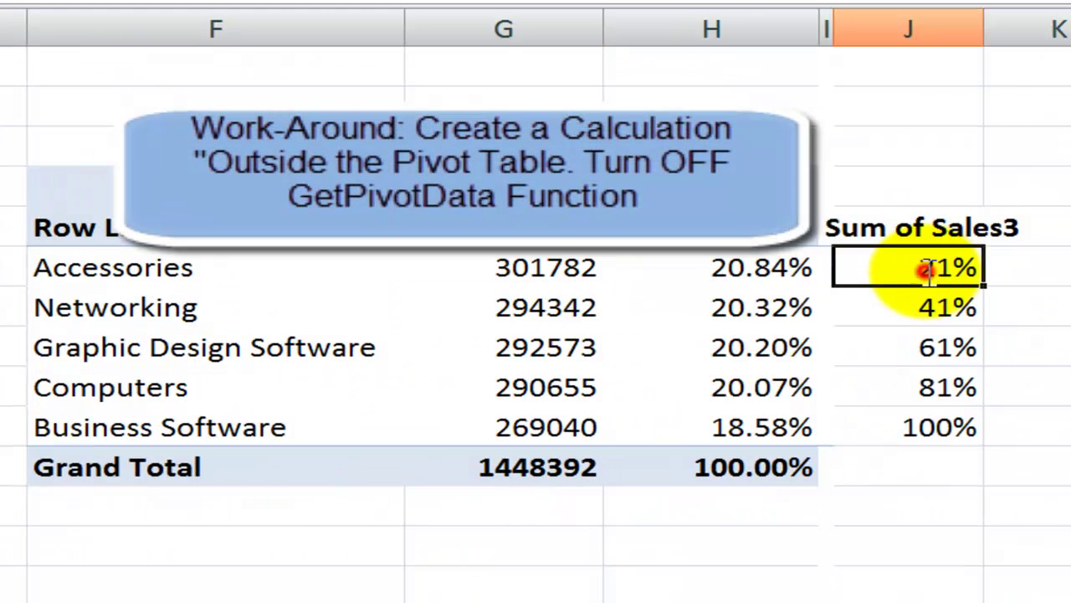
pyautogui.doubleClick(929, 269)
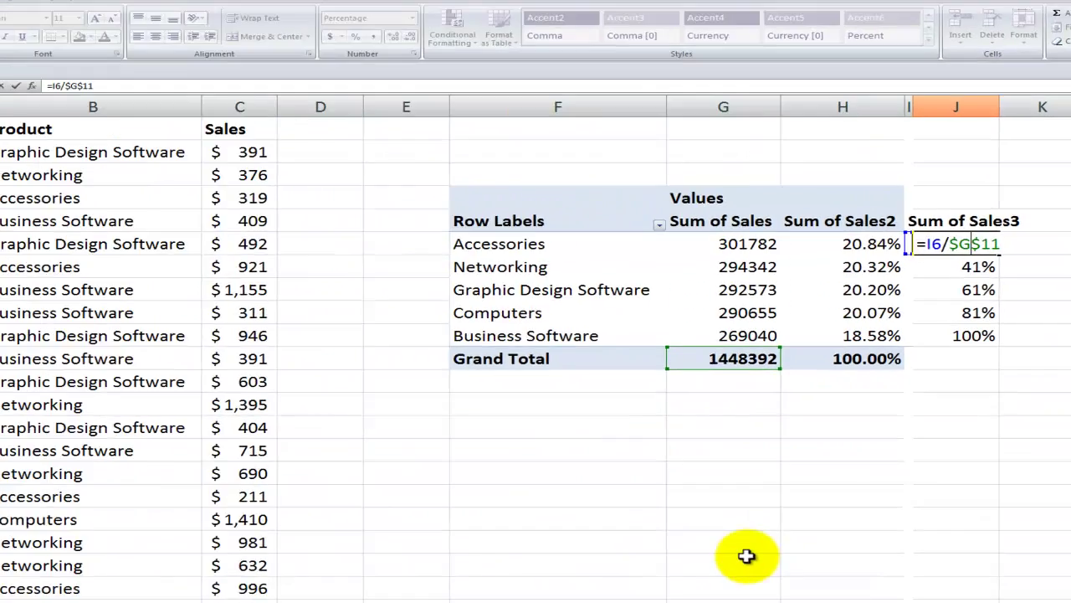
pyautogui.press('Escape')
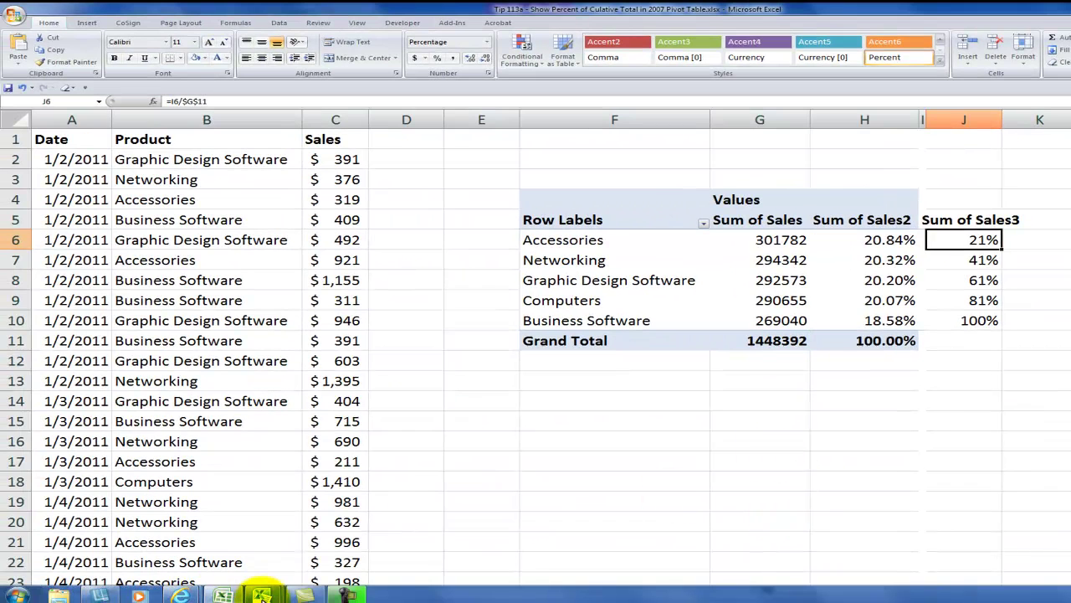
# Step: Bring the Book3 workbook to the front and select cell A28
pyautogui.click(262, 593)
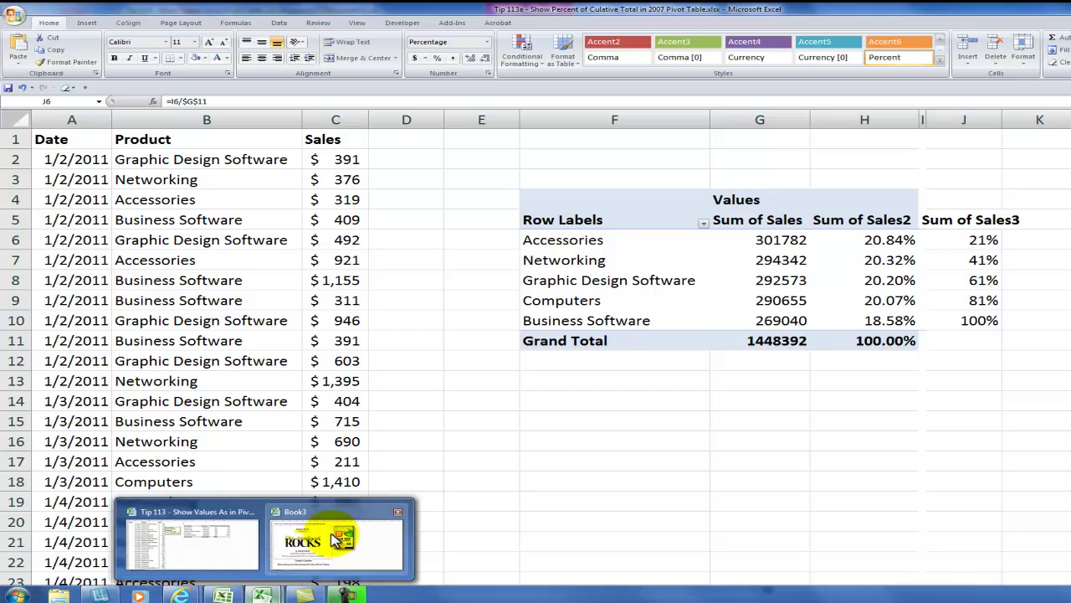
pyautogui.click(387, 536)
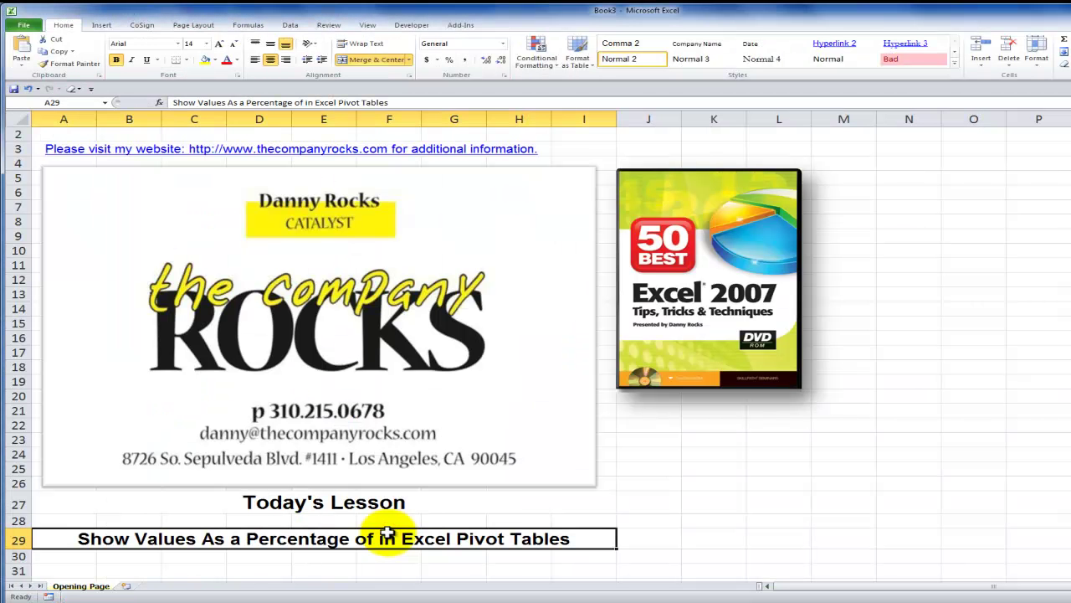
pyautogui.click(76, 519)
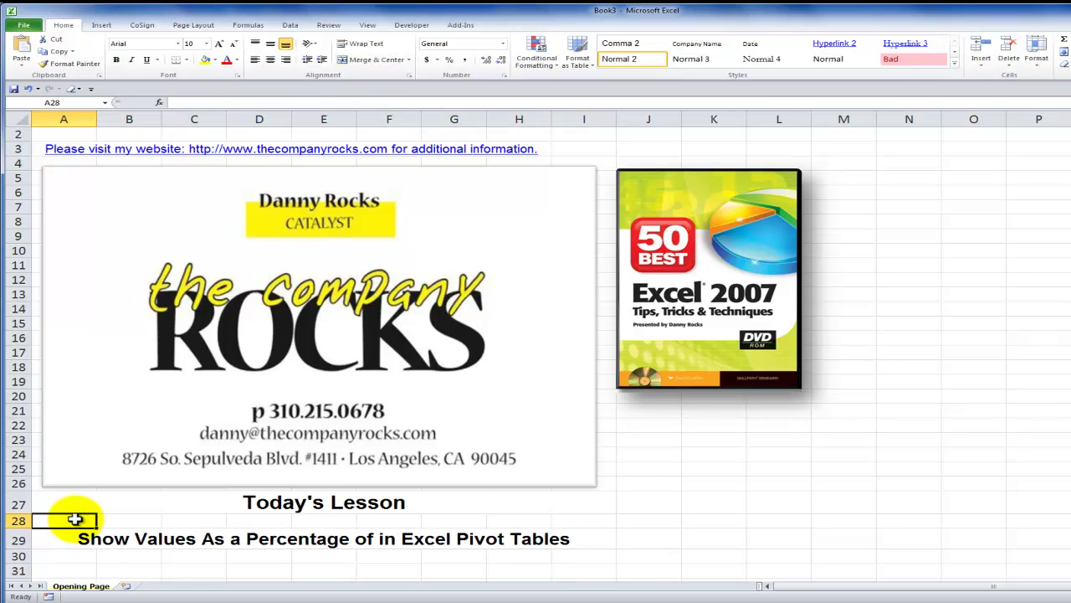